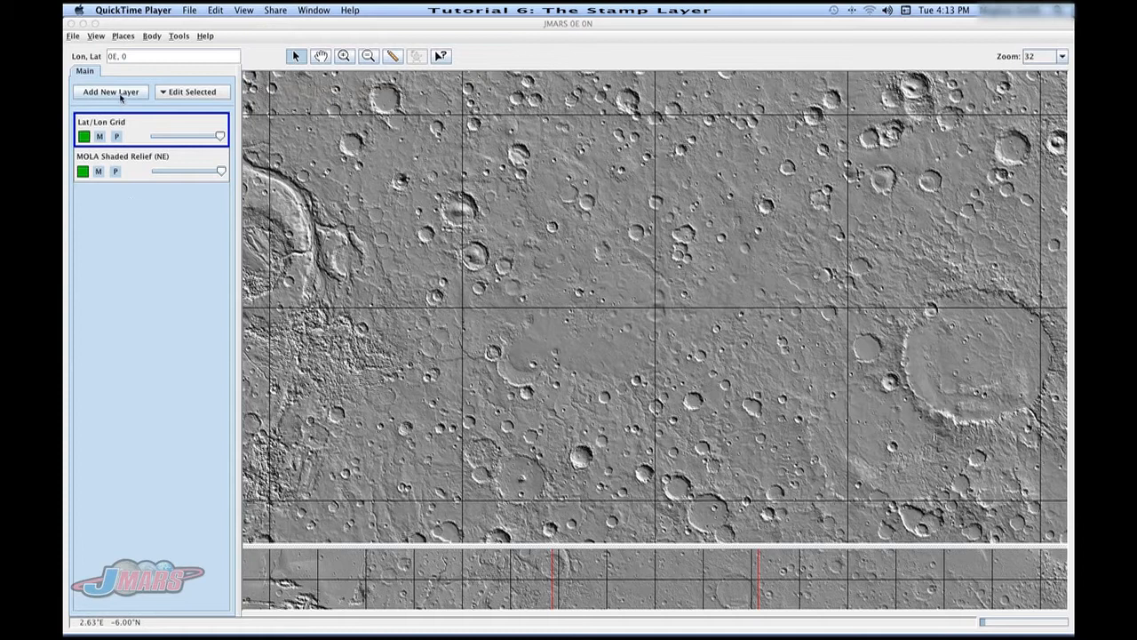
# Step: Start a new HiRISE stamp layer from the image sets in the Imagery category
pyautogui.click(111, 93)
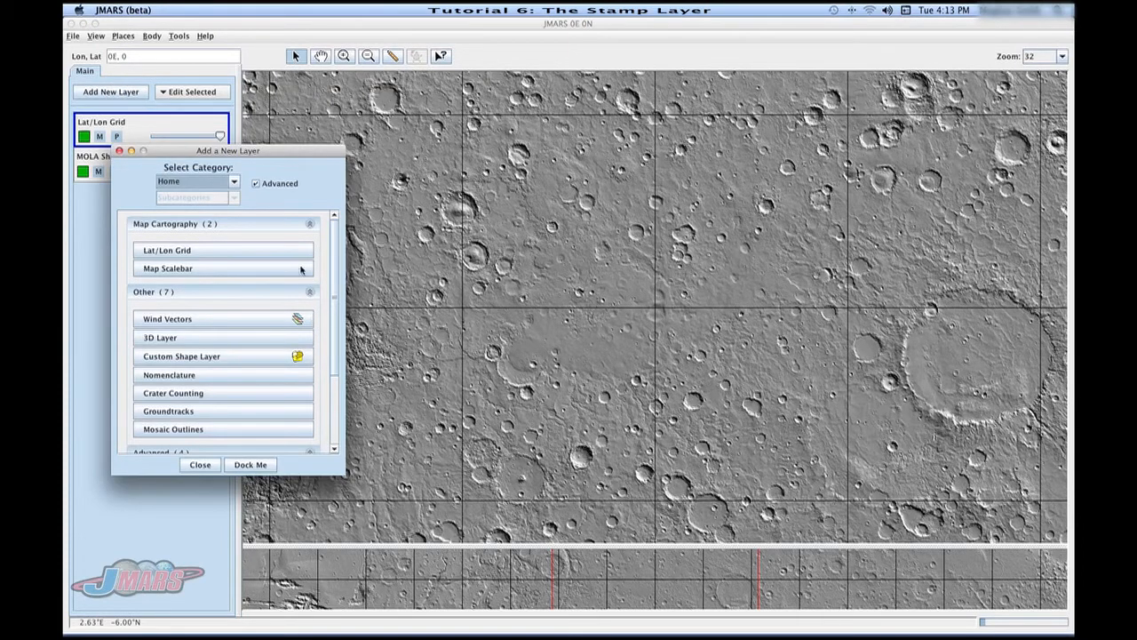
pyautogui.moveTo(331, 306); pyautogui.dragTo(330, 360)
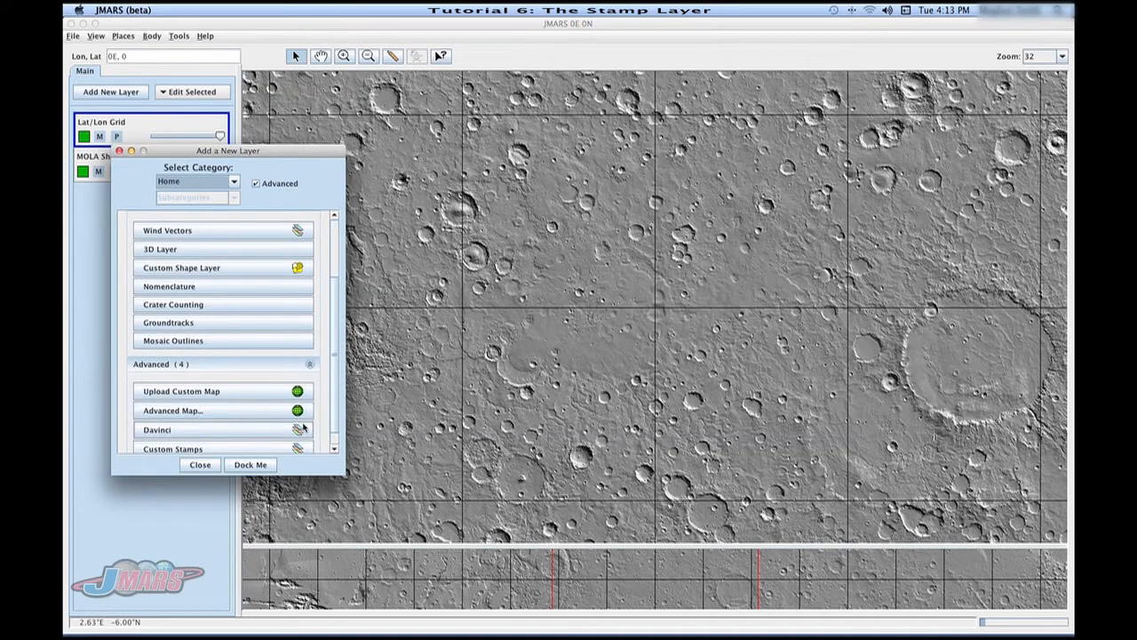
pyautogui.scroll(-1, 306, 338)
pyautogui.scroll(4, 305, 278)
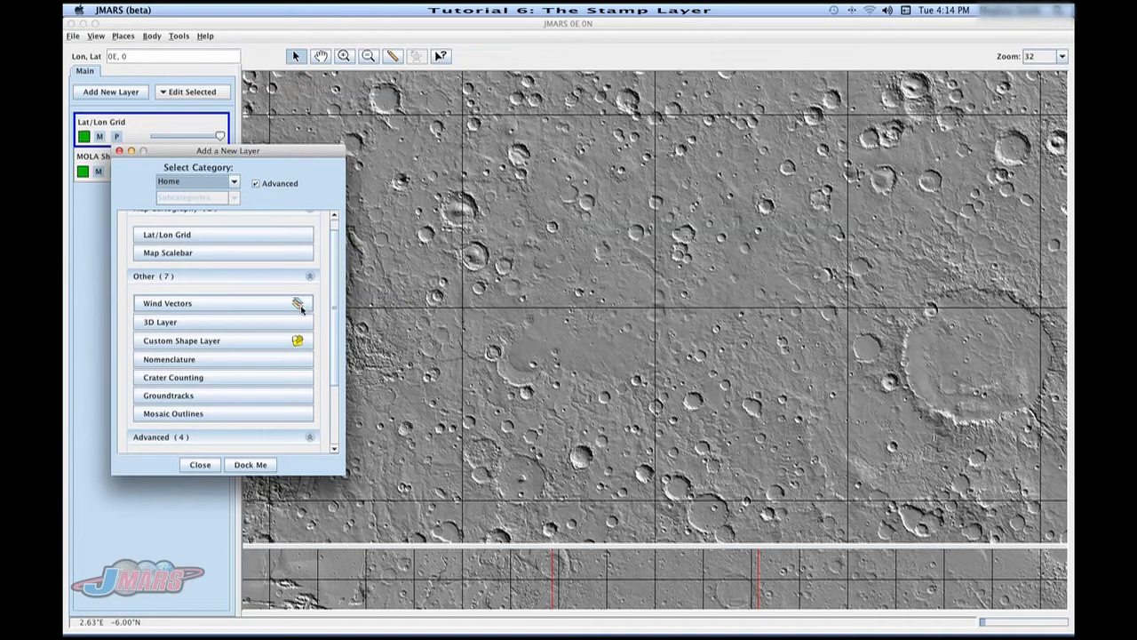
pyautogui.click(226, 183)
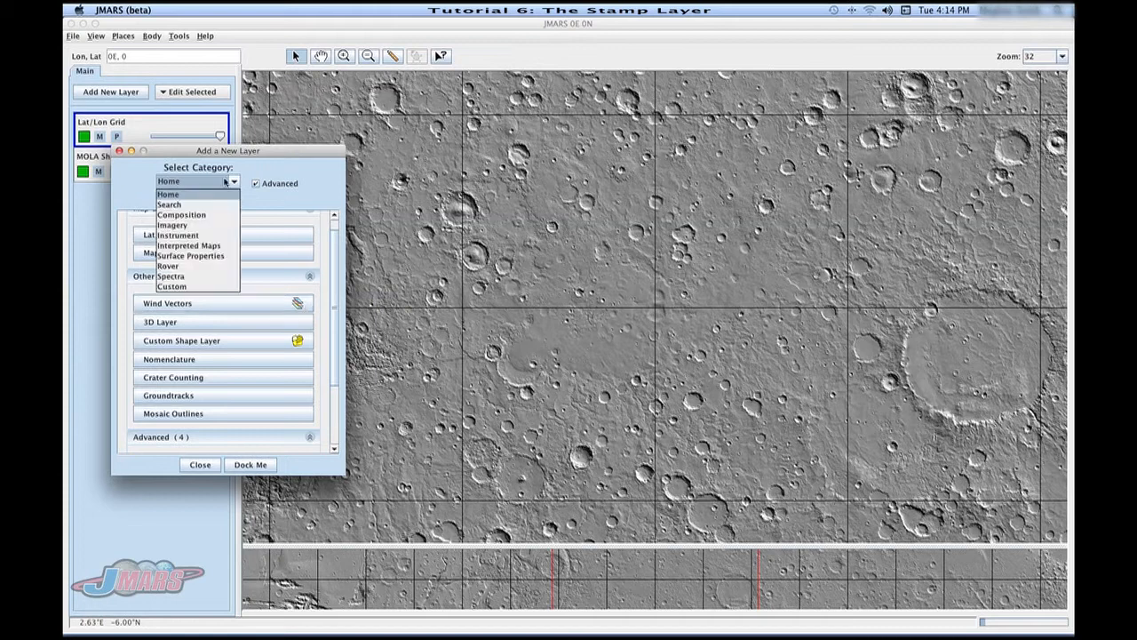
pyautogui.click(223, 226)
pyautogui.click(309, 333)
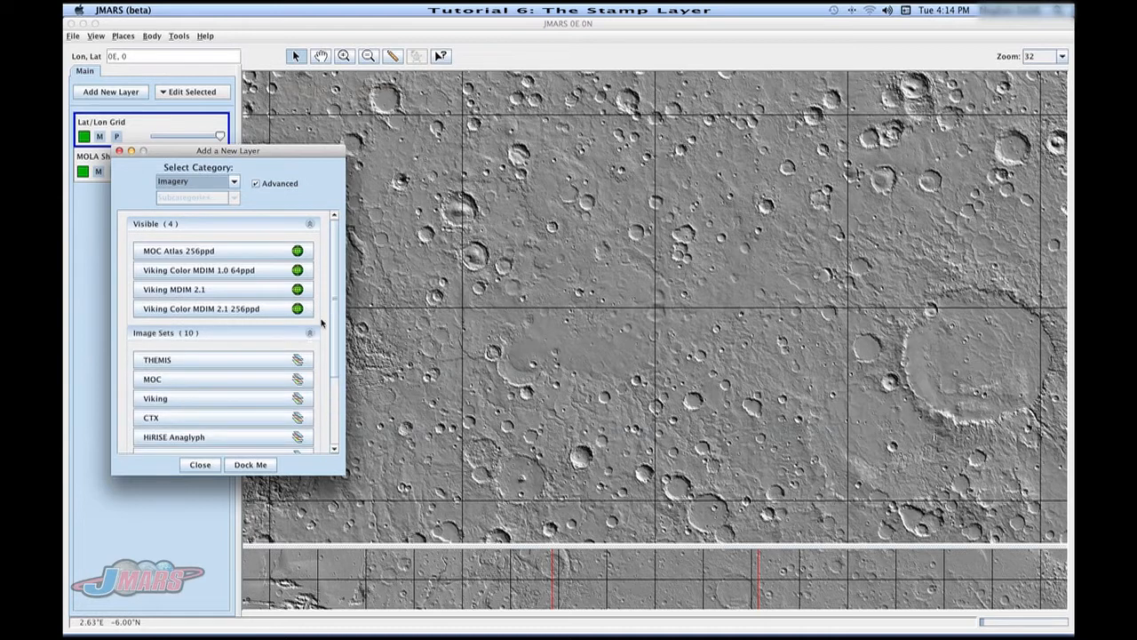
pyautogui.moveTo(334, 295); pyautogui.dragTo(345, 367)
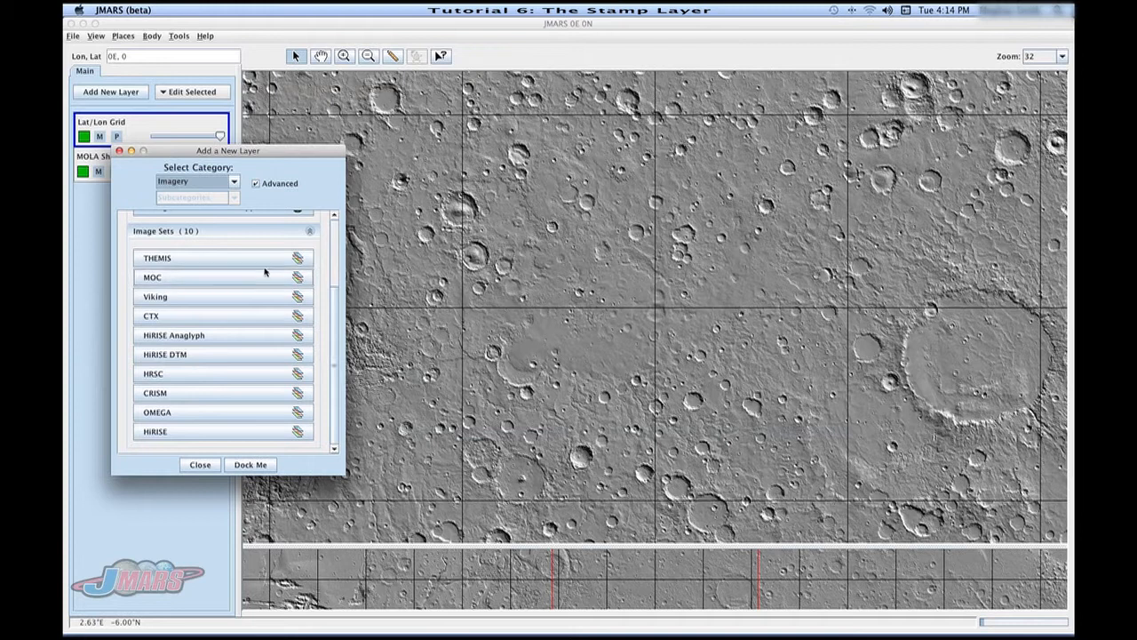
pyautogui.click(267, 430)
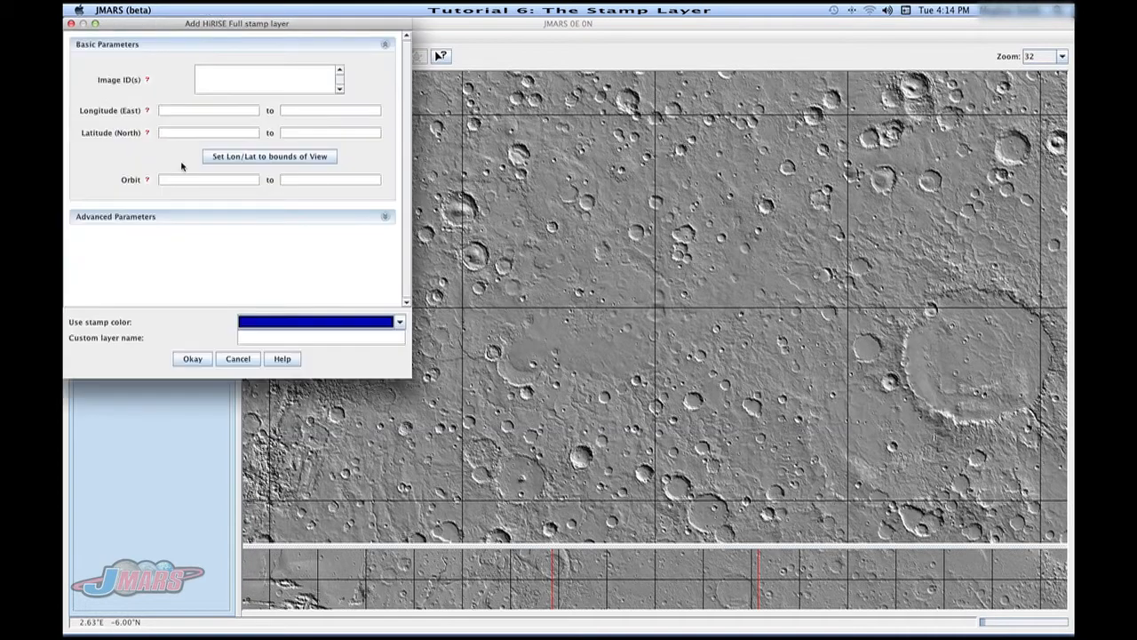
# Step: Expand the advanced parameters and review the basic and advanced search fields available for the HiRISE stamp layer
pyautogui.click(189, 222)
pyautogui.click(207, 77)
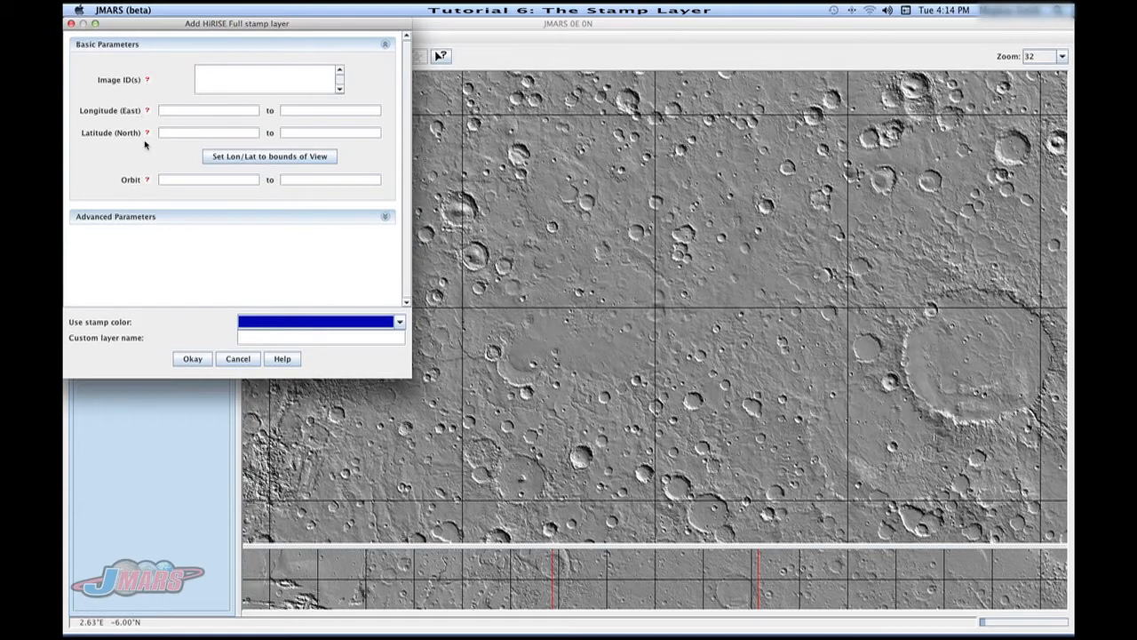
pyautogui.click(386, 214)
pyautogui.click(386, 218)
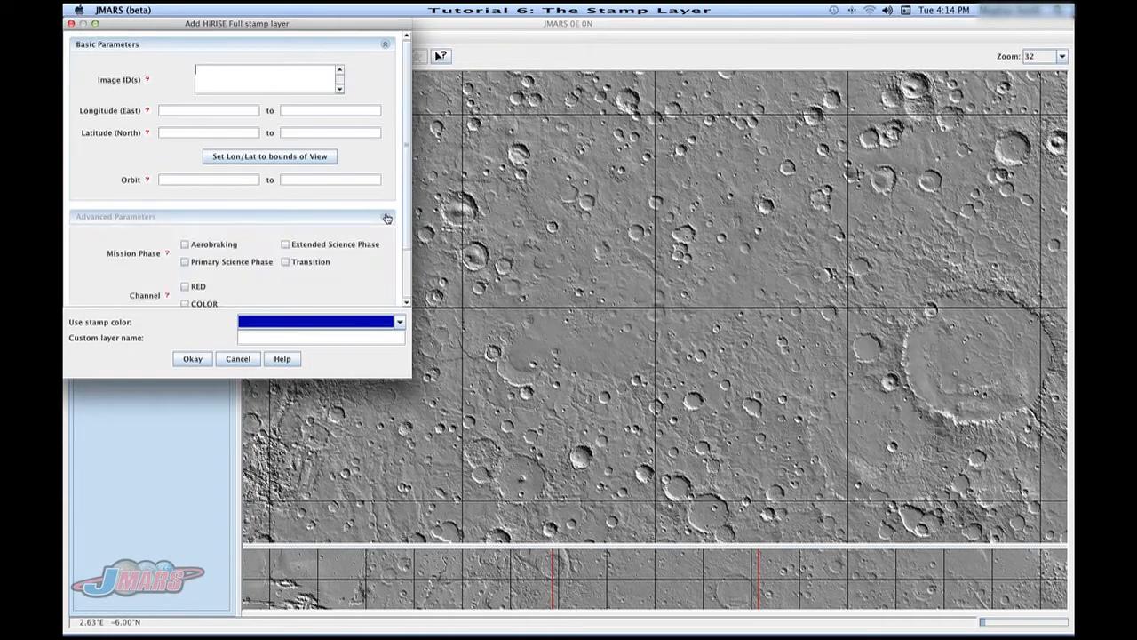
pyautogui.scroll(-5, 267, 177)
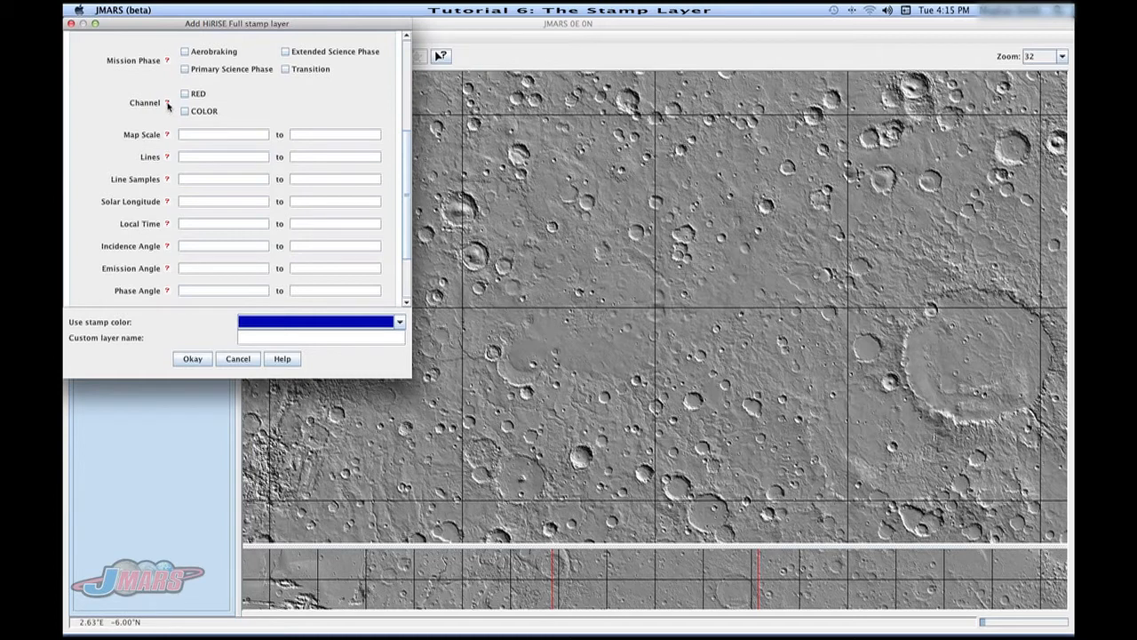
pyautogui.moveTo(169, 107)
pyautogui.scroll(2, 282, 107)
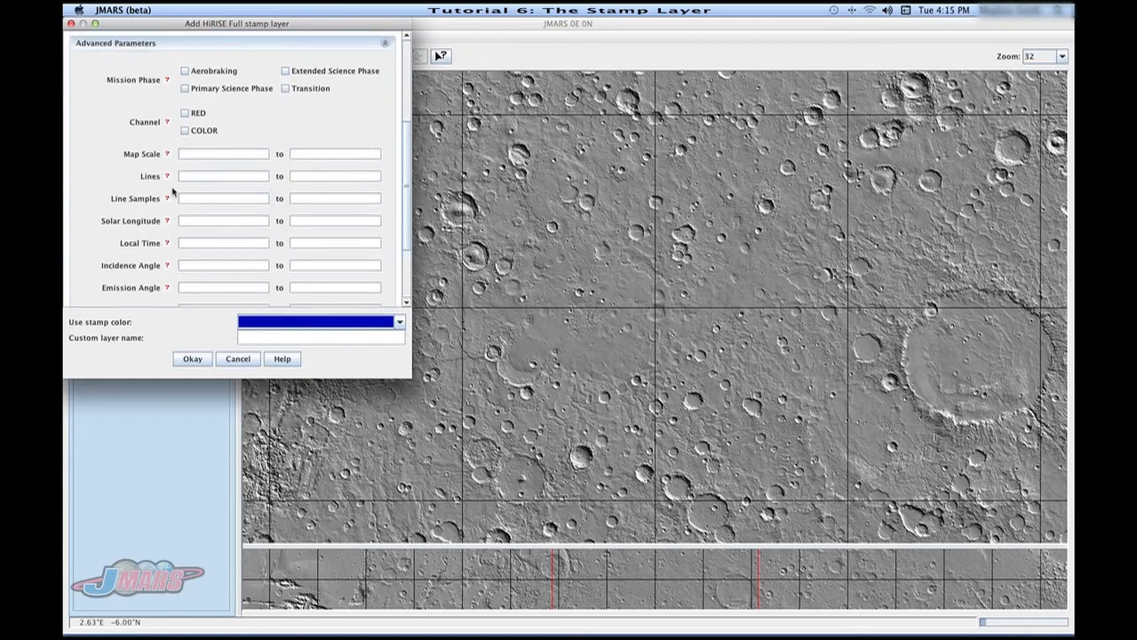
pyautogui.scroll(5, 219, 165)
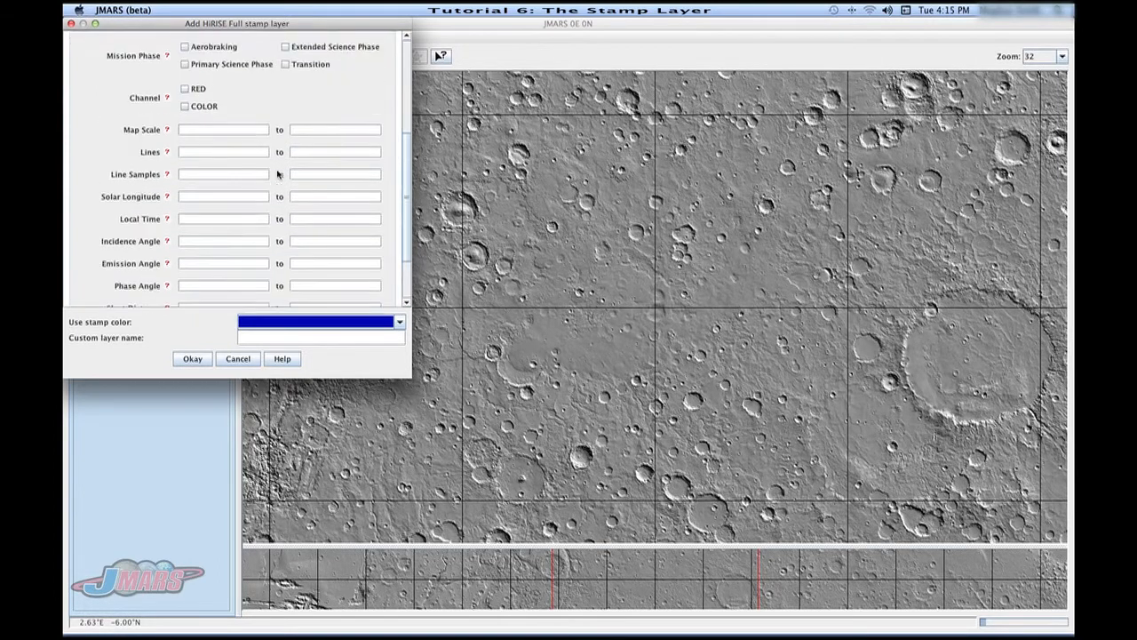
pyautogui.scroll(5, 278, 174)
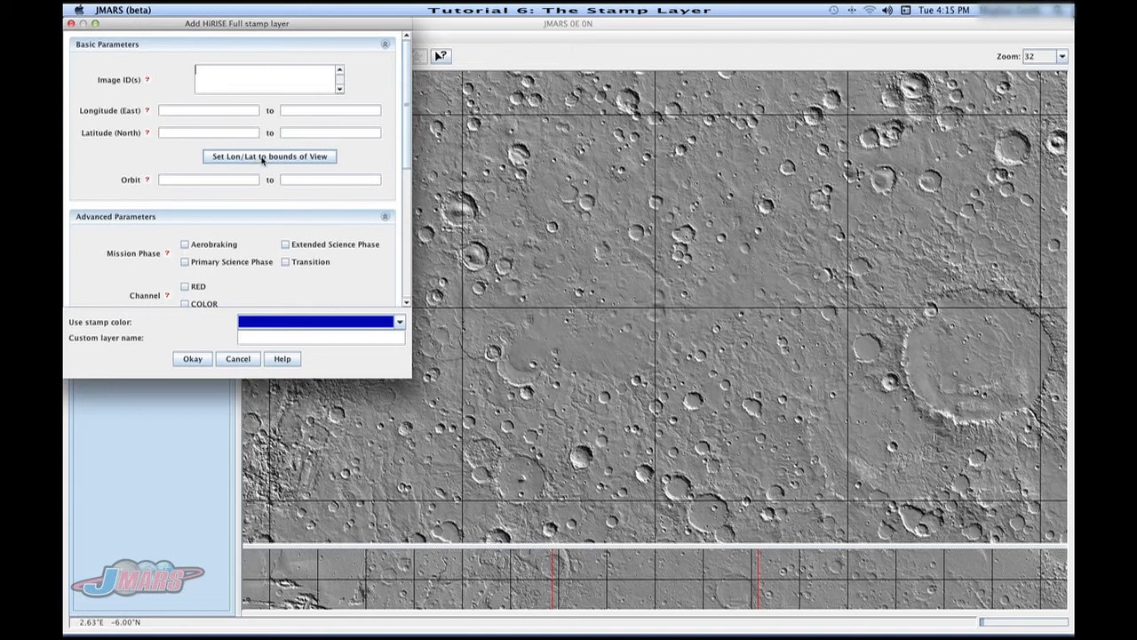
# Step: Limit the HiRISE stamp search to the bounds of the current view and create the layer
pyautogui.click(262, 157)
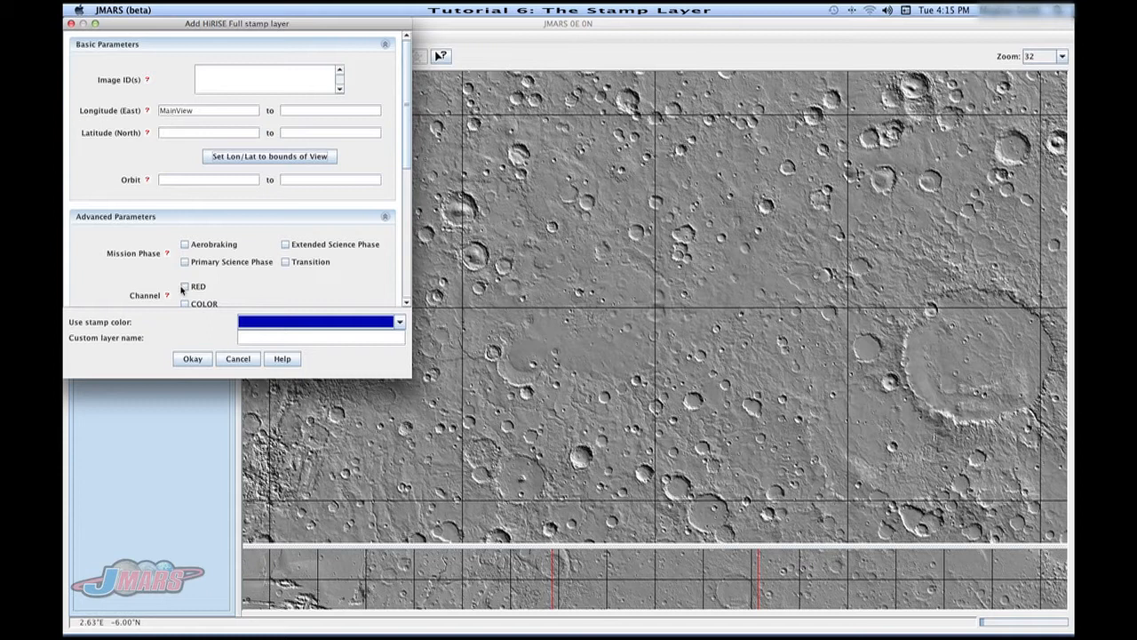
pyautogui.click(190, 359)
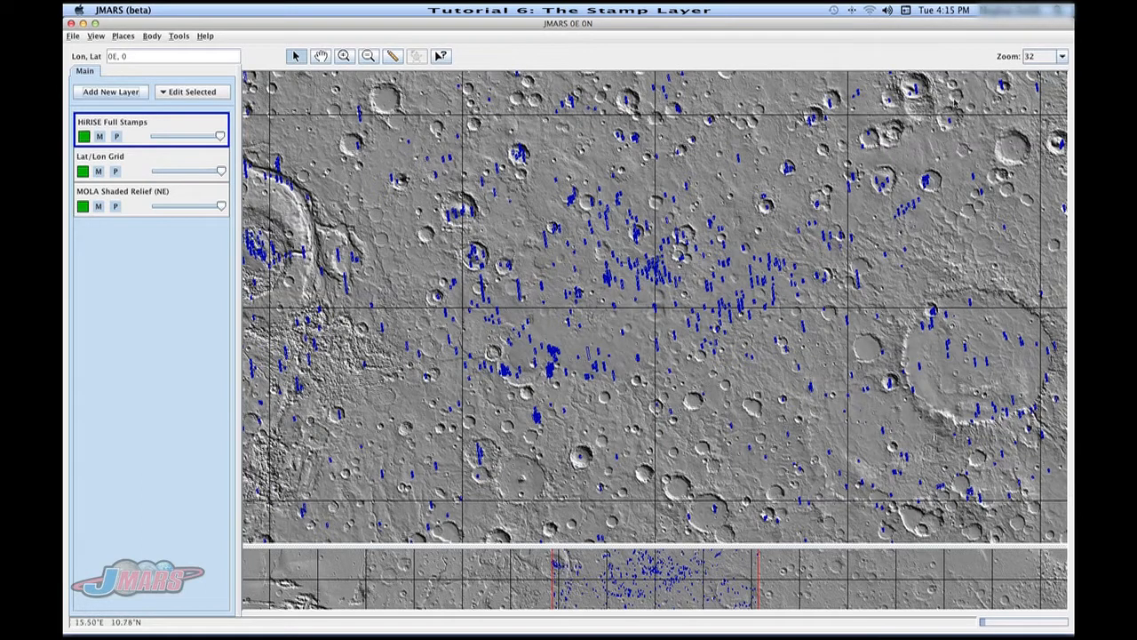
# Step: At zoom 1024, render the ESP_023817_1800_RED stamp just northwest of the 0E, 0N grid intersection as HiRISE_FULL
pyautogui.click(1060, 56)
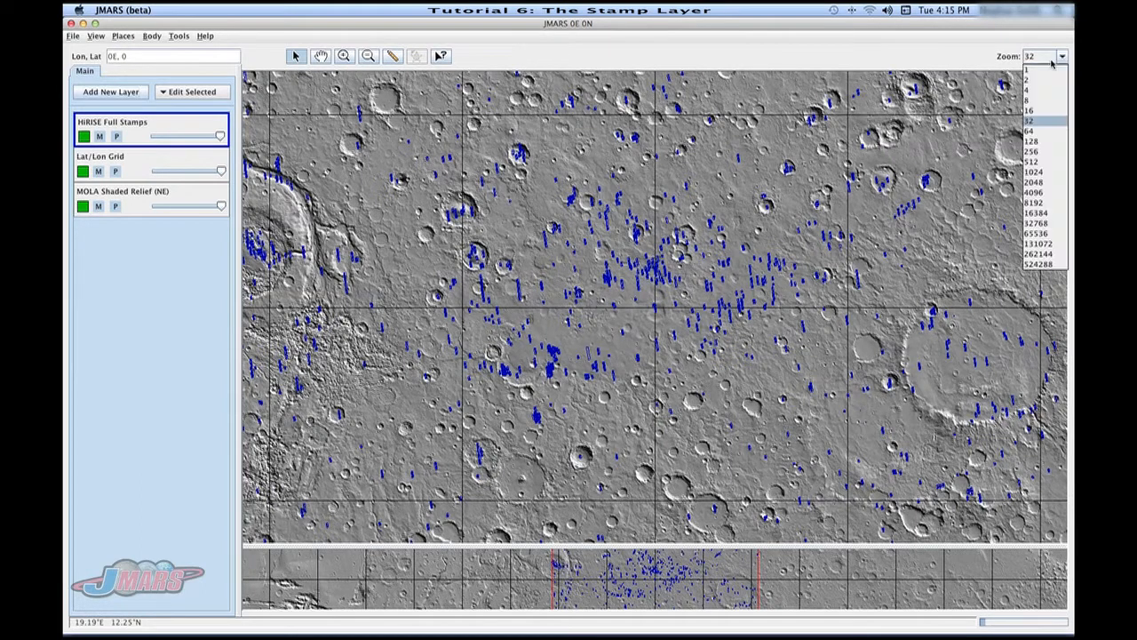
pyautogui.click(1046, 174)
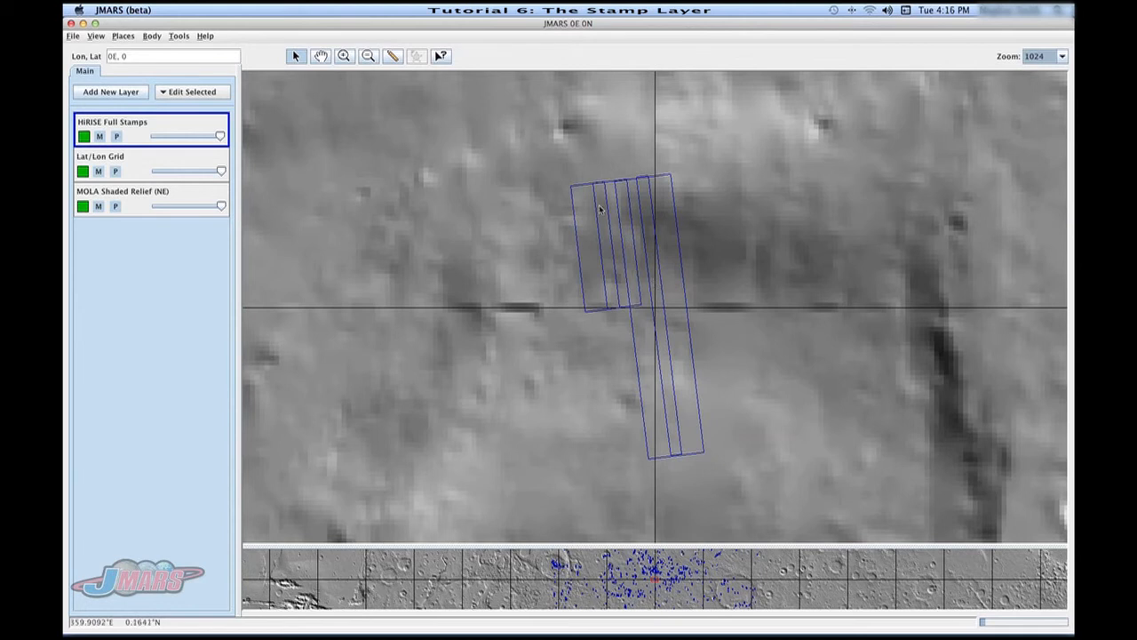
pyautogui.moveTo(599, 208)
pyautogui.click(589, 236)
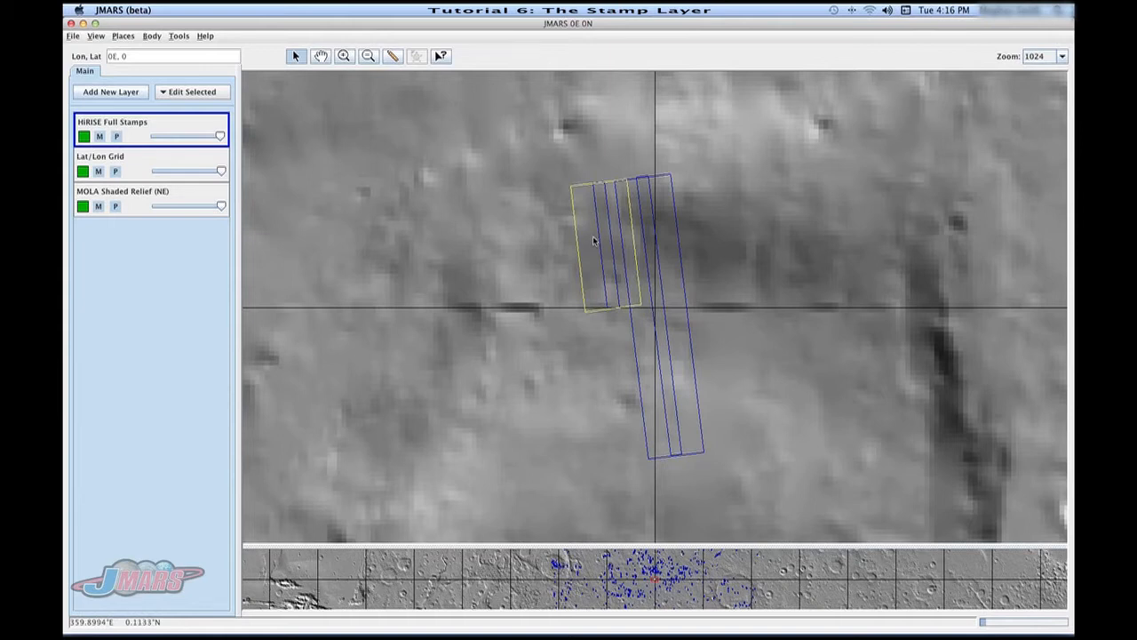
pyautogui.rightClick(591, 266)
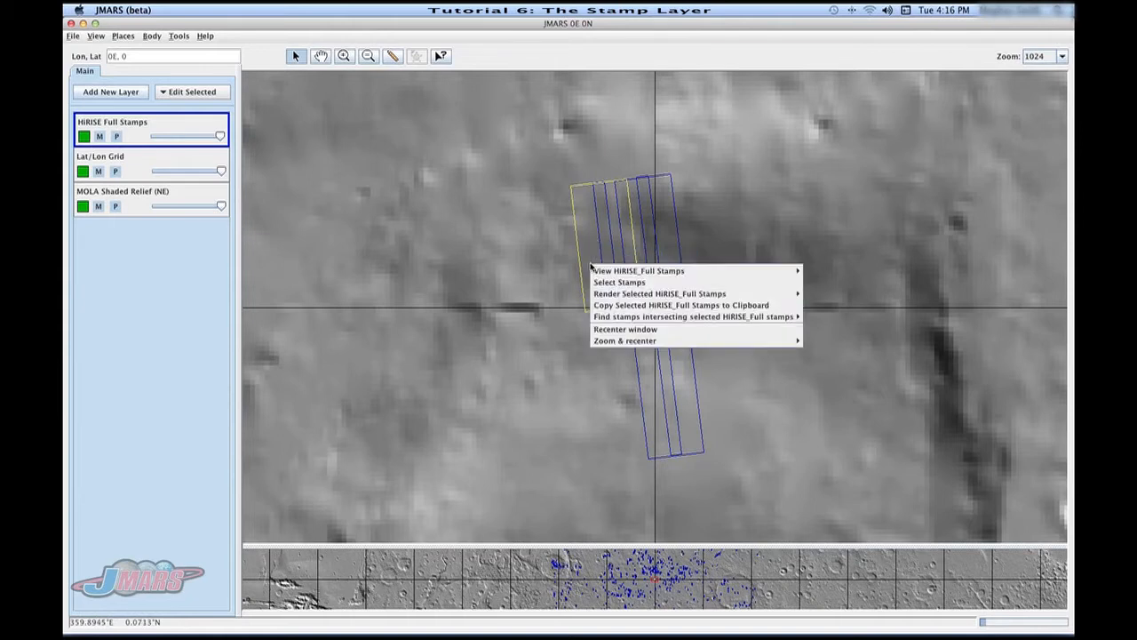
pyautogui.moveTo(596, 270)
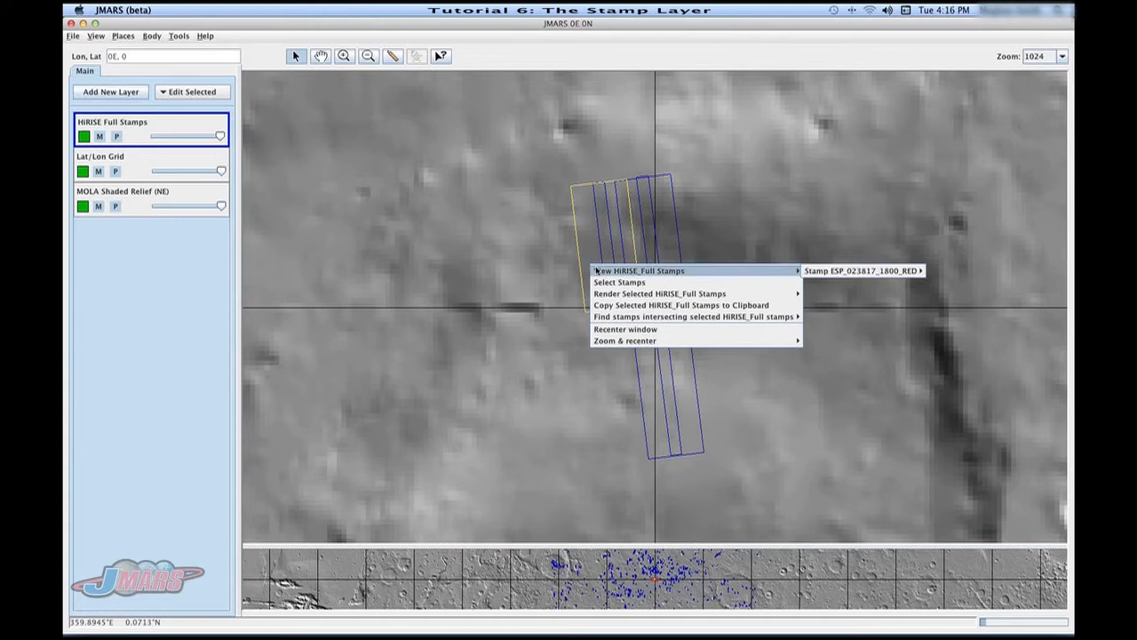
pyautogui.moveTo(814, 273)
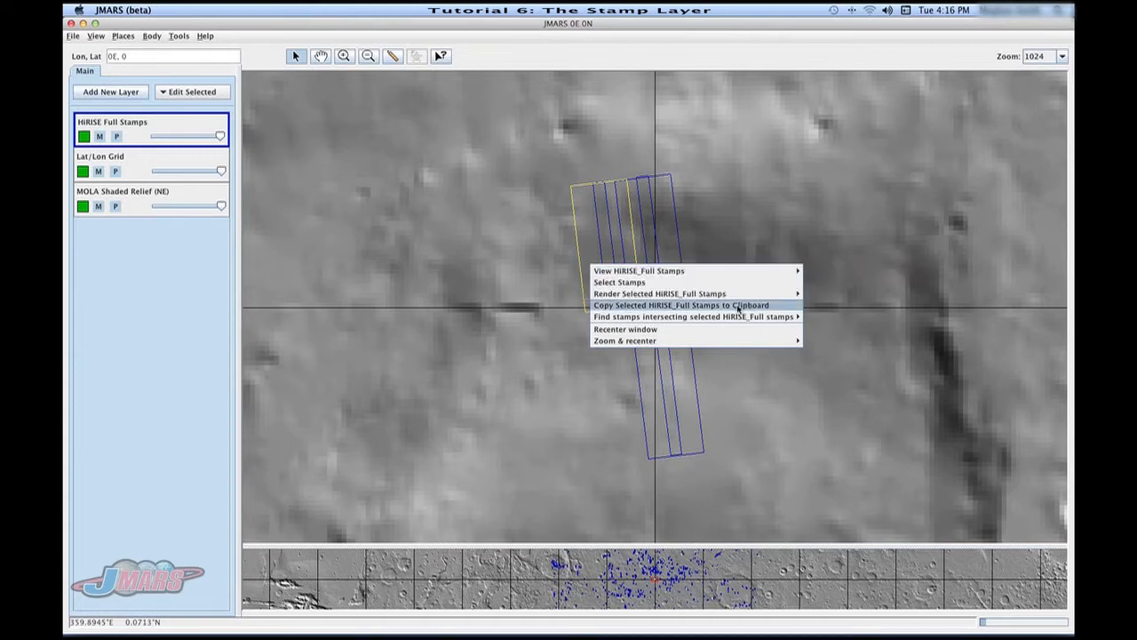
pyautogui.moveTo(692, 296)
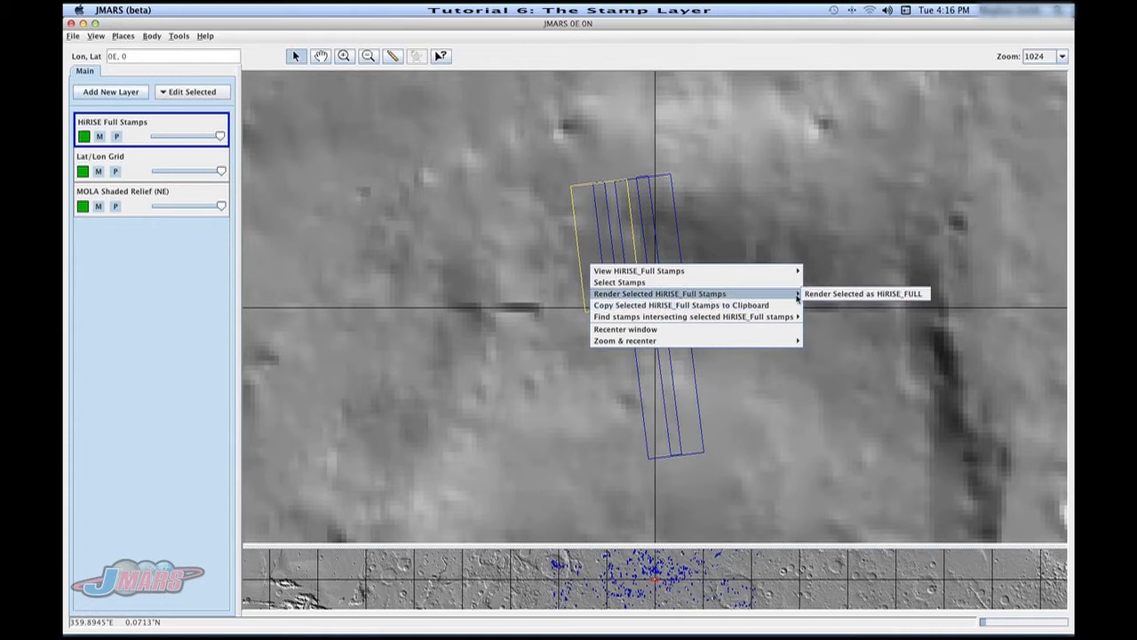
pyautogui.click(810, 294)
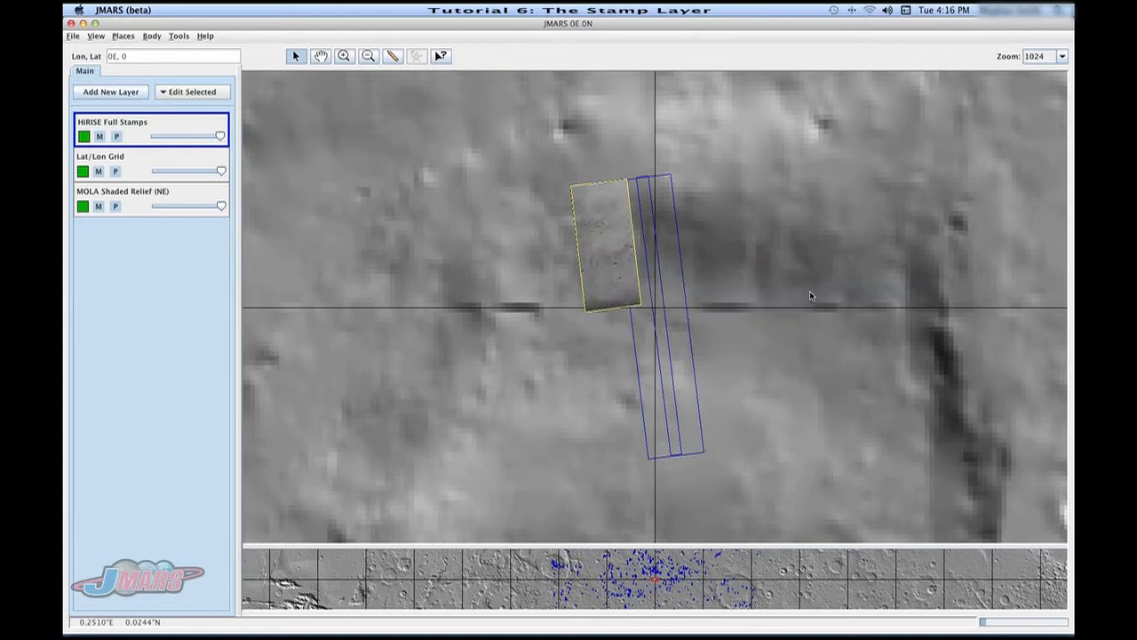
pyautogui.moveTo(615, 302)
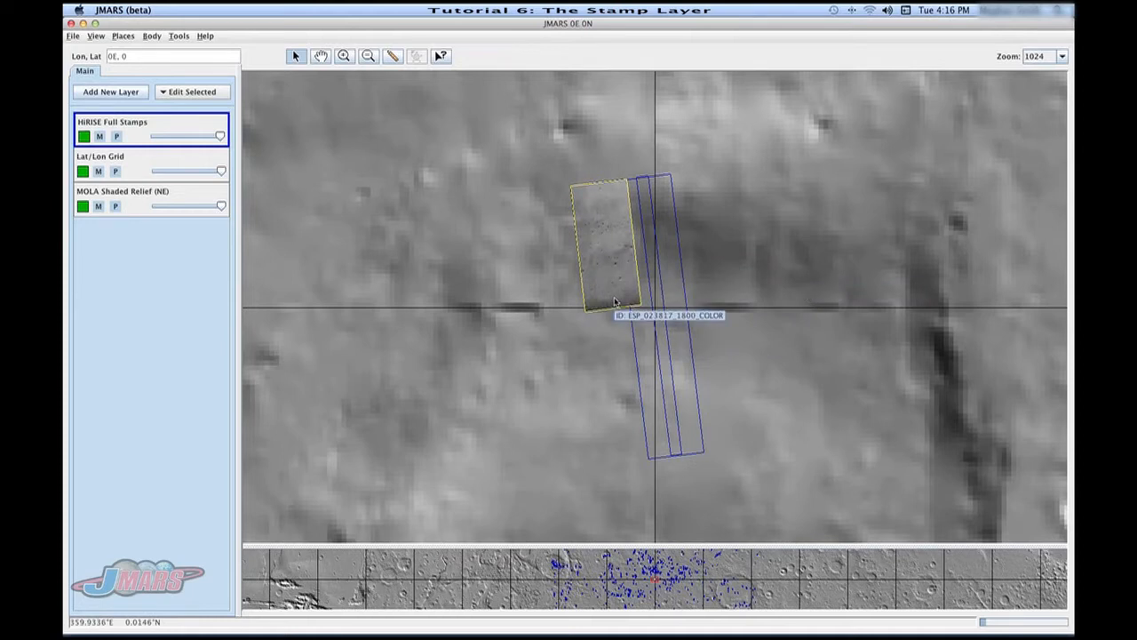
# Step: Show the HiRISE layer's table of stamp outlines and widen the product_id and spacecraft_clock_start_count columns to show their full contents
pyautogui.doubleClick(138, 128)
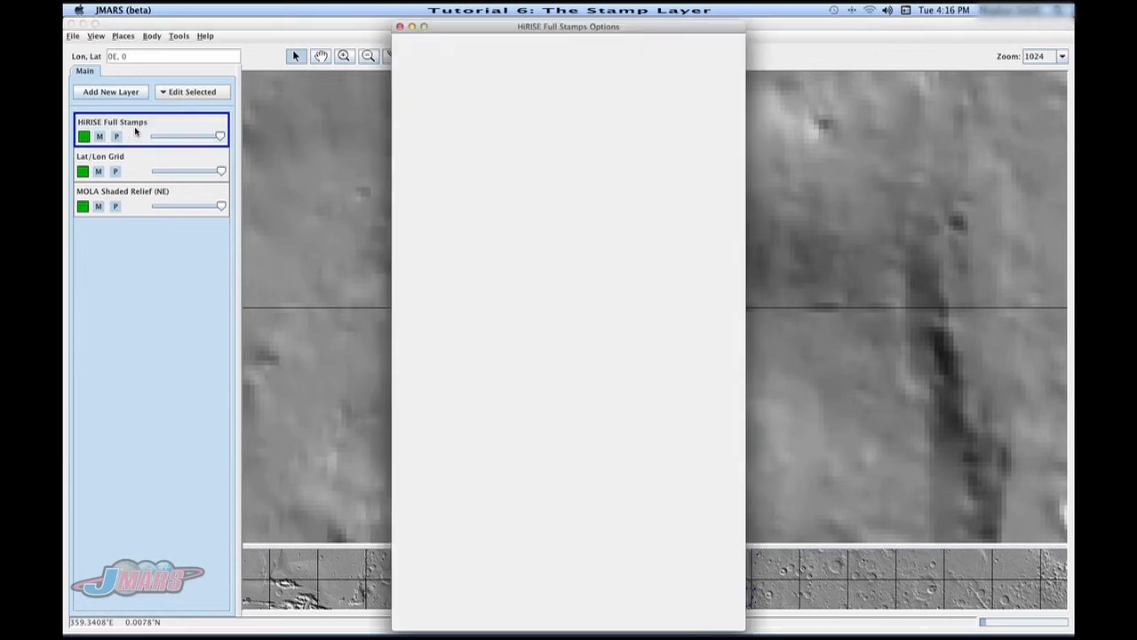
pyautogui.moveTo(515, 28); pyautogui.dragTo(833, 23)
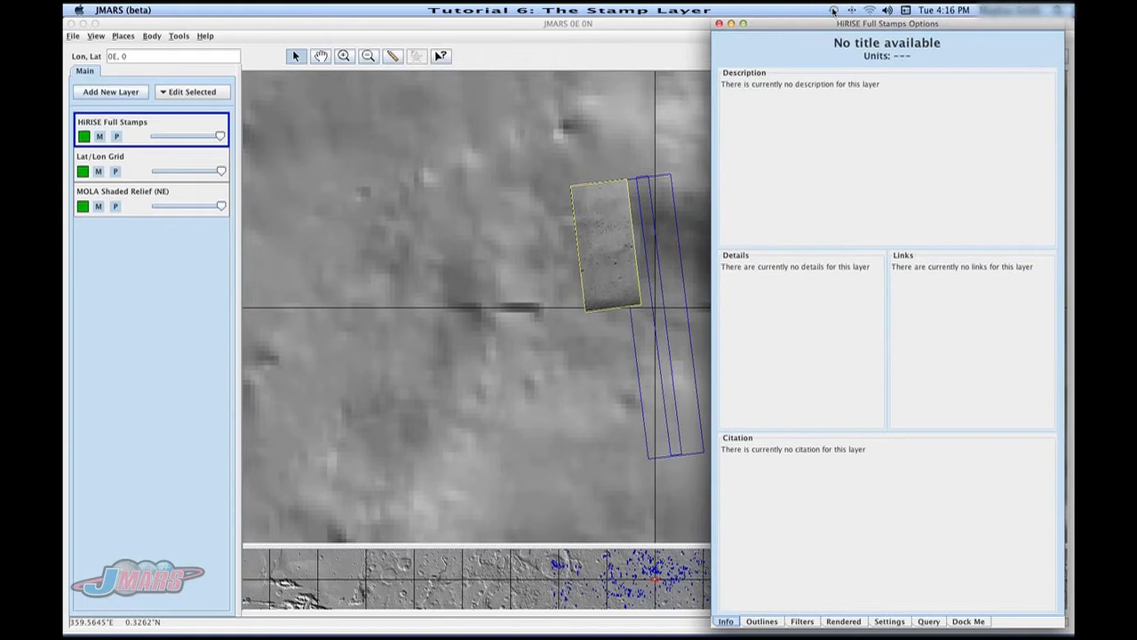
pyautogui.click(769, 621)
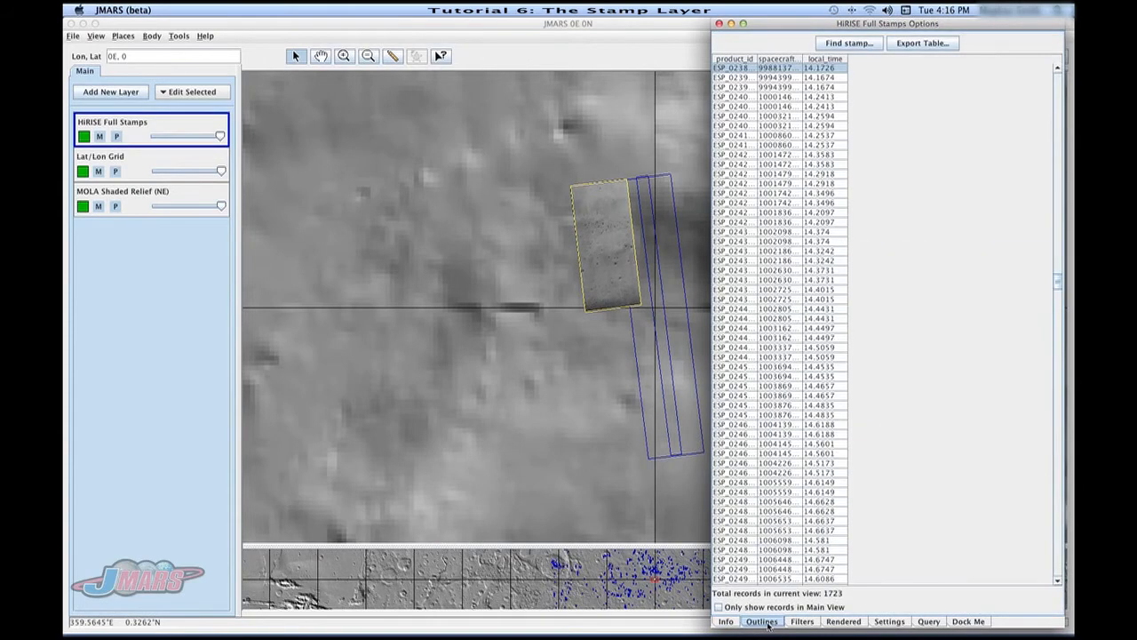
pyautogui.moveTo(756, 55); pyautogui.dragTo(917, 68)
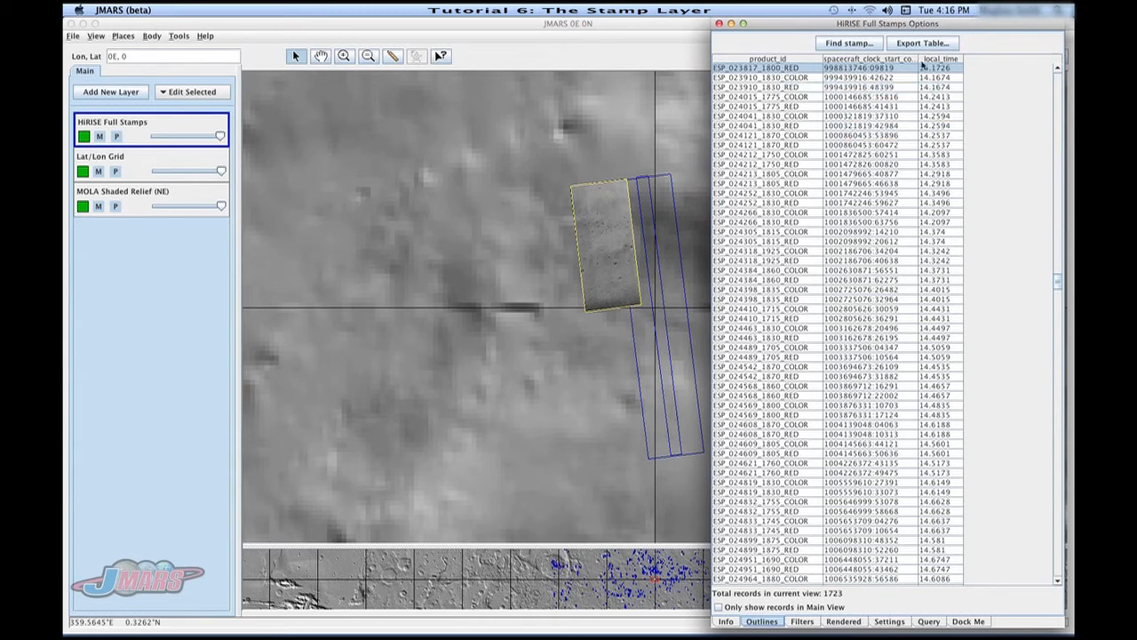
pyautogui.moveTo(919, 59); pyautogui.dragTo(962, 60)
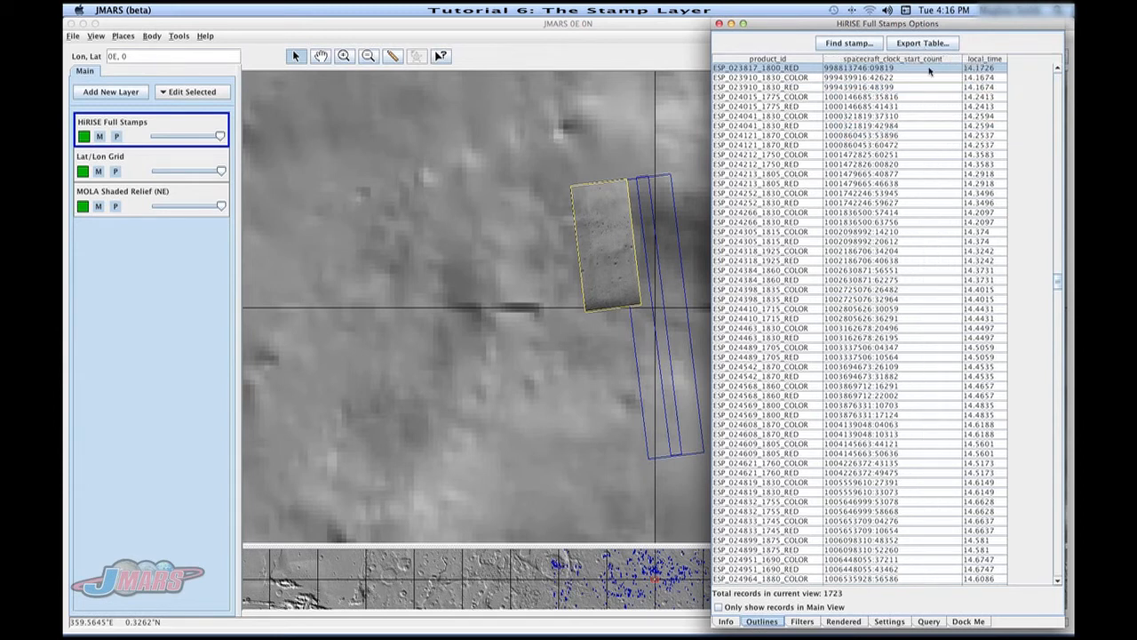
# Step: Add the instrument_id, incidence angle and sub_solar_longitude columns to the stamp outlines table
pyautogui.rightClick(788, 64)
pyautogui.moveTo(950, 79); pyautogui.dragTo(955, 196)
pyautogui.click(814, 107)
pyautogui.click(814, 195)
pyautogui.click(815, 174)
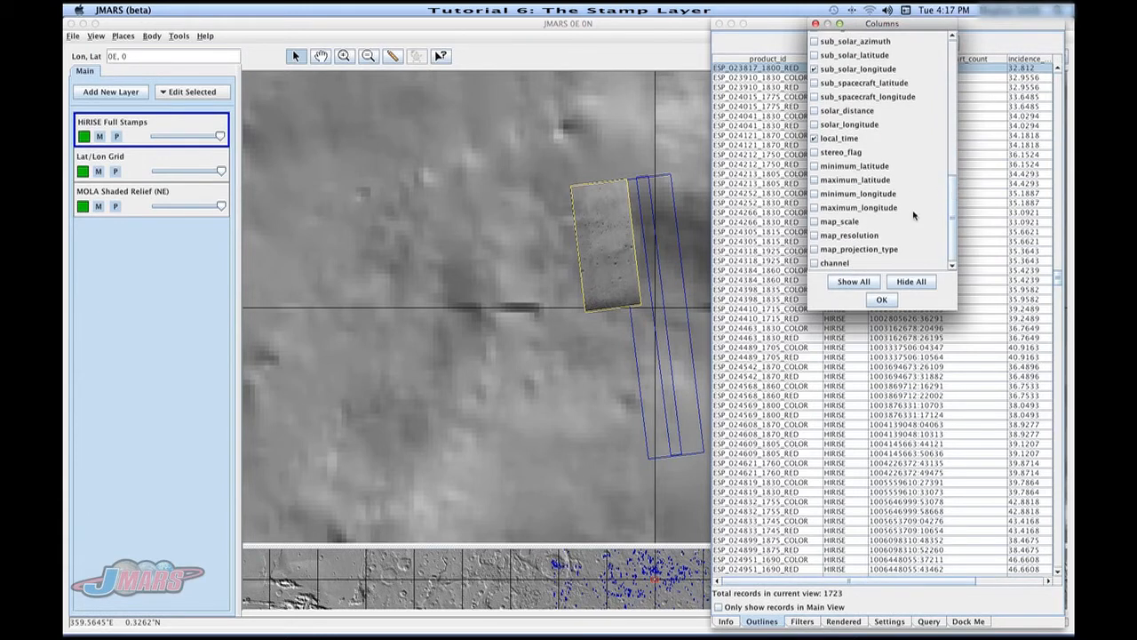
pyautogui.click(890, 299)
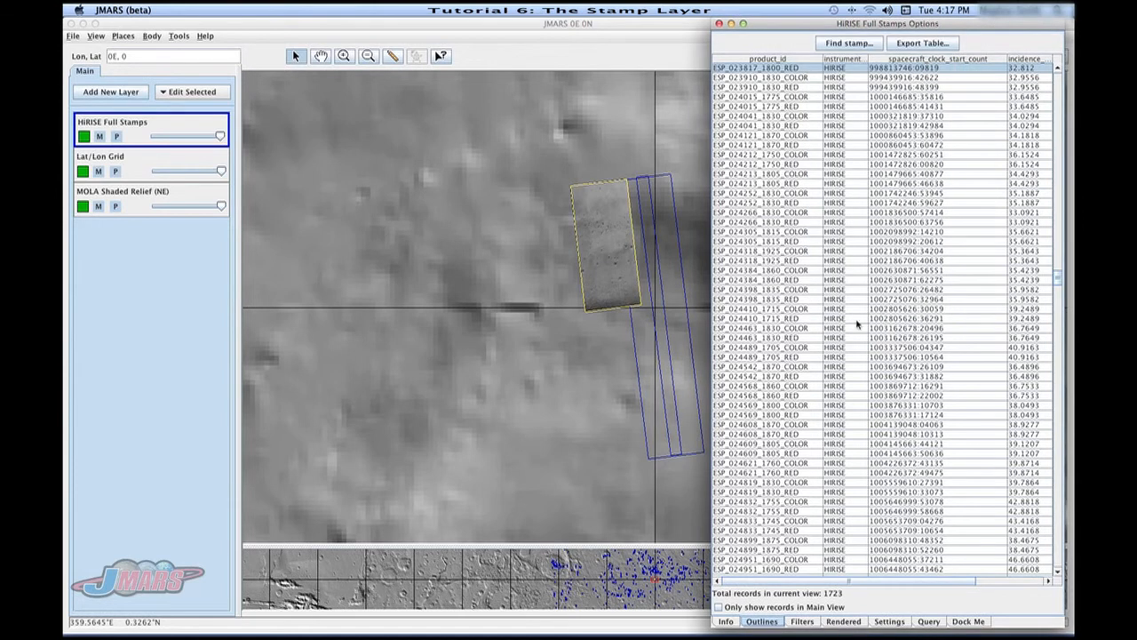
# Step: Sort the stamp outlines table by product_id in descending order
pyautogui.click(853, 582)
pyautogui.moveTo(862, 582)
pyautogui.mouseDown()
pyautogui.moveTo(947, 584)
pyautogui.moveTo(844, 584)
pyautogui.mouseUp()
pyautogui.click(810, 59)
pyautogui.click(816, 60)
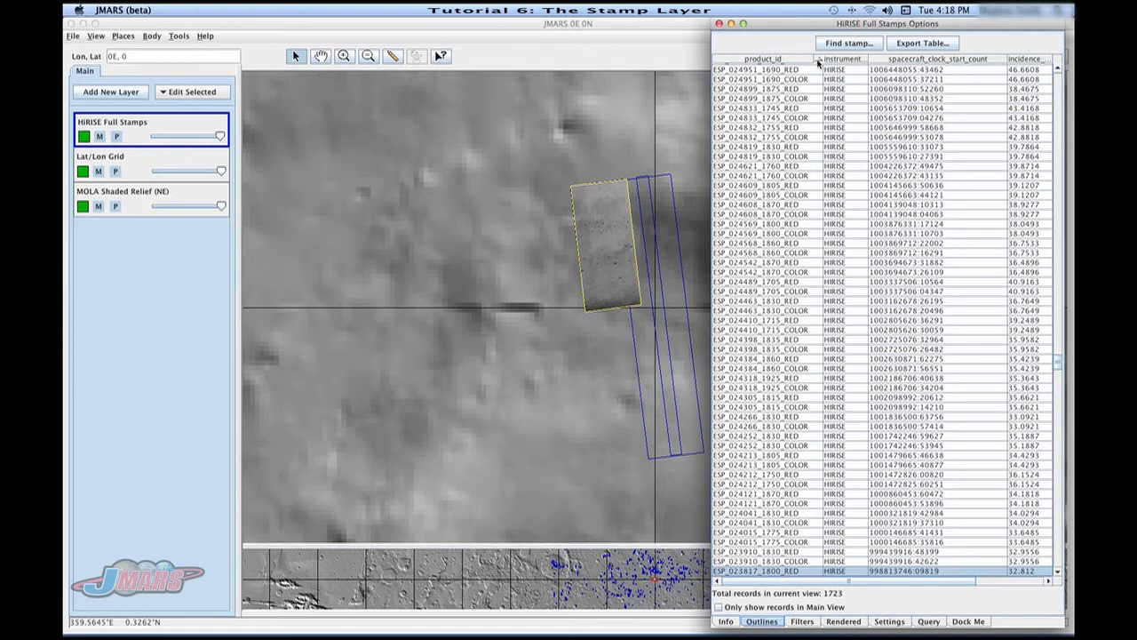
# Step: Sort the outlines by spacecraft_clock_start_count in descending order with product_id as secondary sort key, and widen the instrument_id column
pyautogui.click(884, 59)
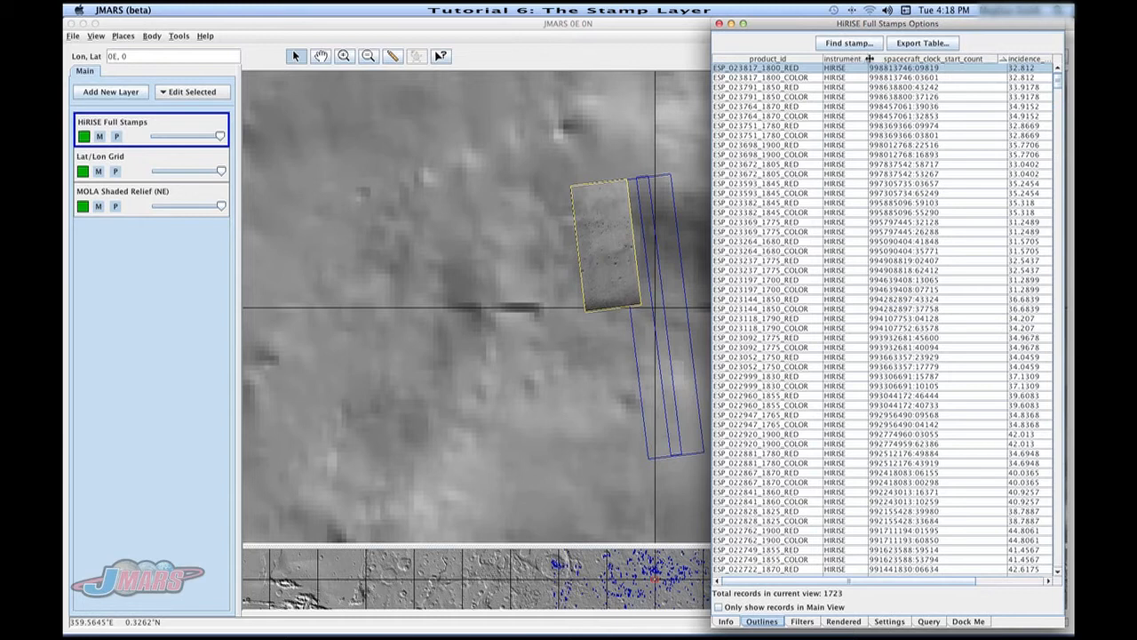
pyautogui.moveTo(870, 59); pyautogui.dragTo(899, 59)
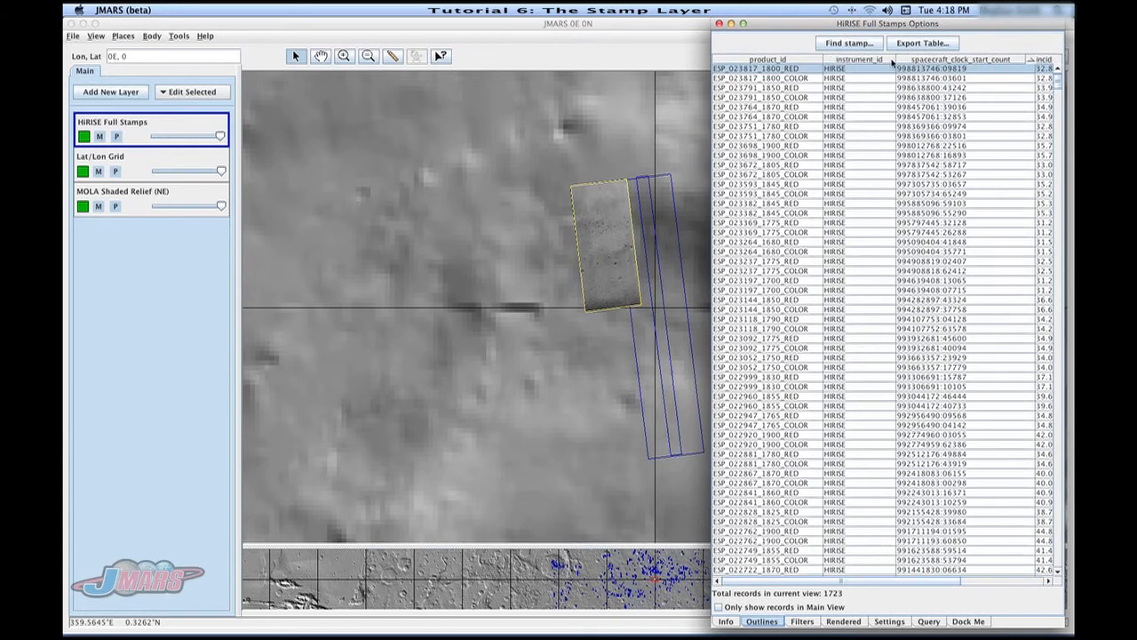
pyautogui.keyDown('ctrl'); pyautogui.click(812, 61); pyautogui.keyUp('ctrl')
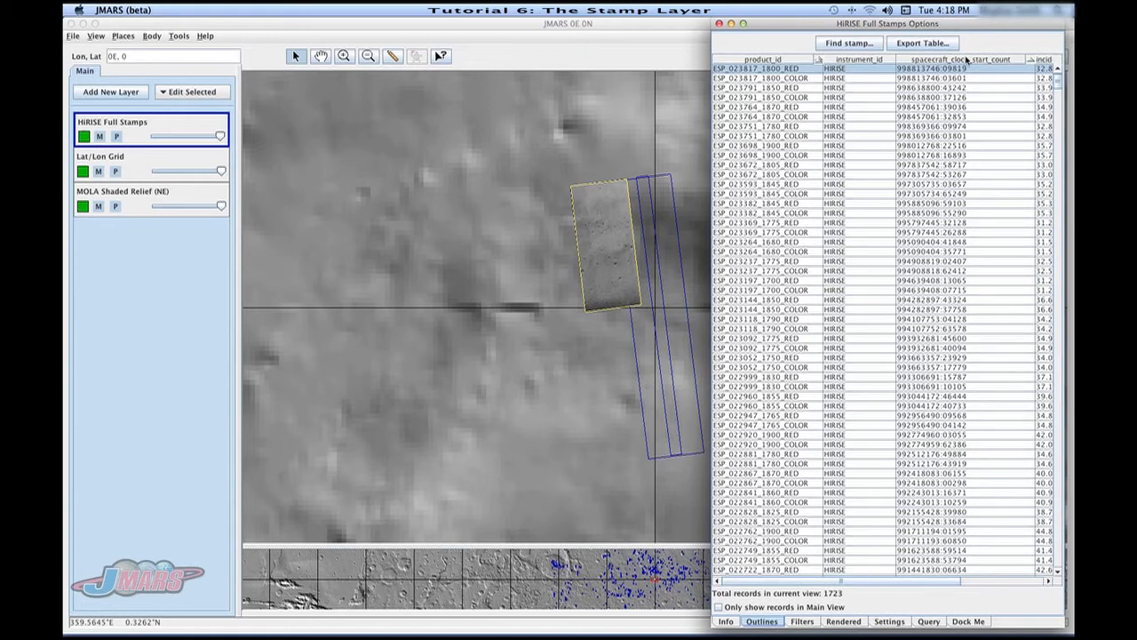
# Step: Move the spacecraft_clock_start_count column to the front of the stamp outlines table and remove the instrument_id column
pyautogui.moveTo(966, 60); pyautogui.dragTo(755, 56)
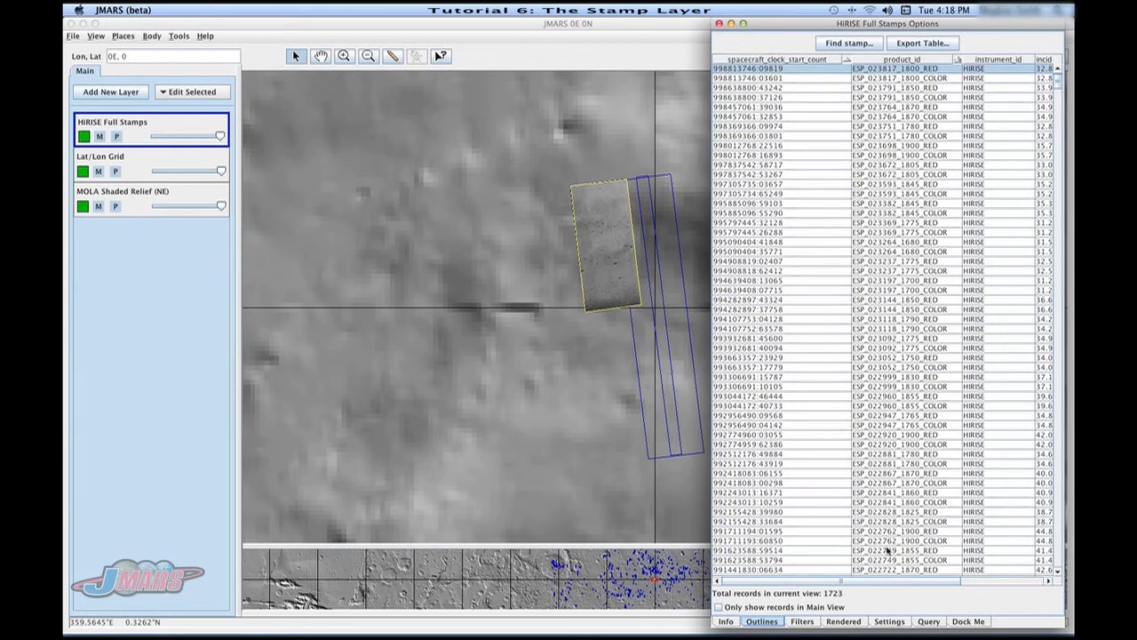
pyautogui.moveTo(869, 579); pyautogui.dragTo(936, 140)
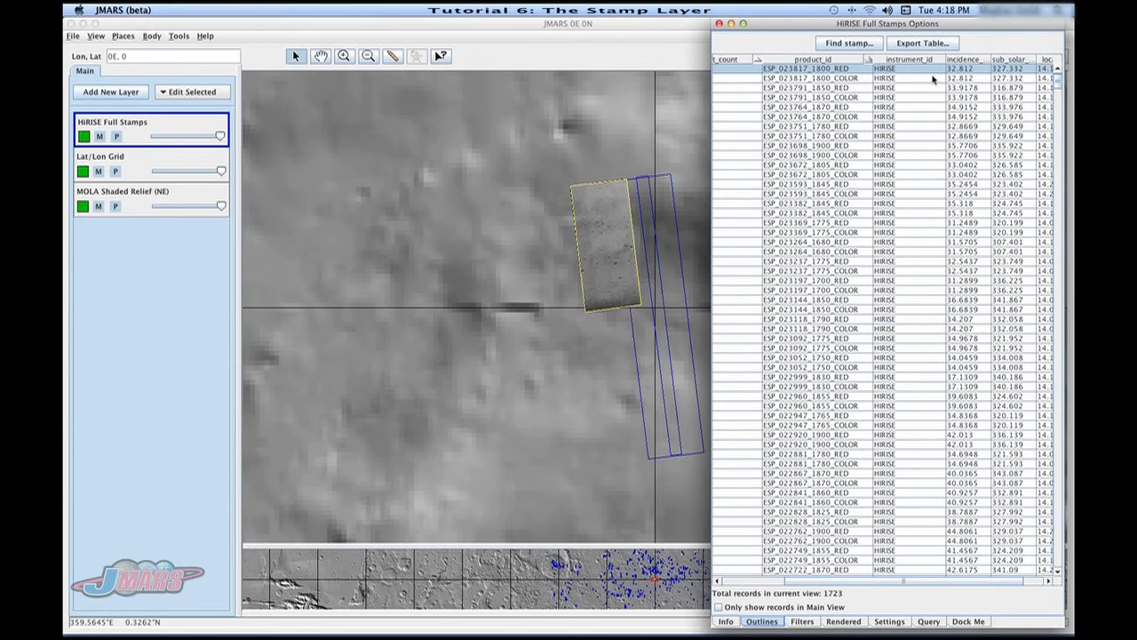
pyautogui.moveTo(929, 60); pyautogui.dragTo(960, 59)
pyautogui.moveTo(908, 581); pyautogui.dragTo(846, 581)
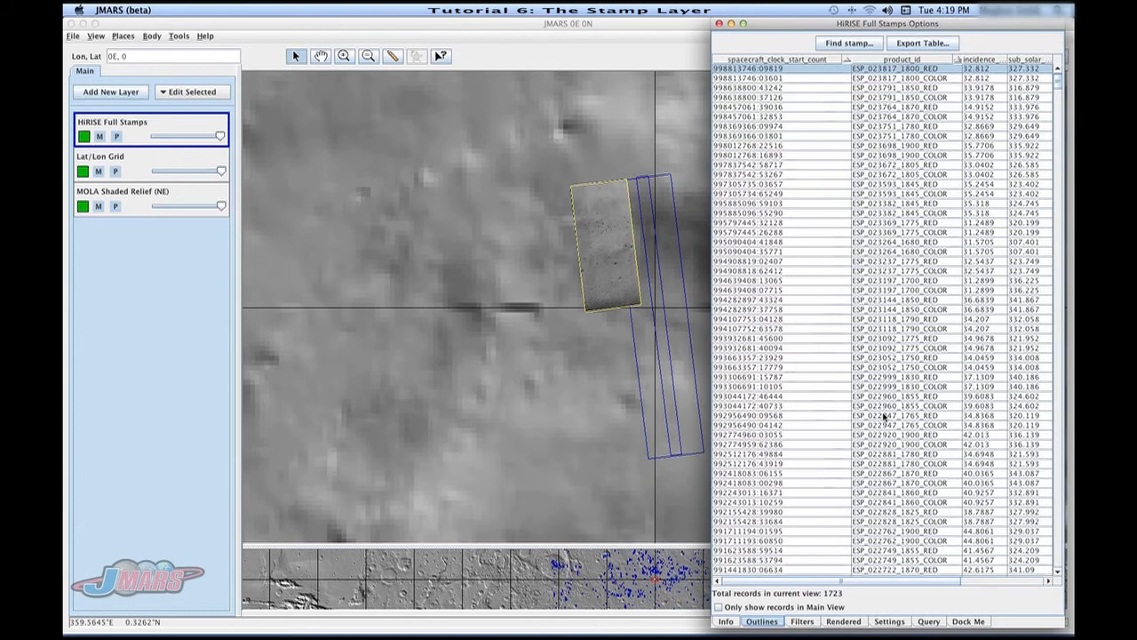
# Step: Add a Local Time filter to the HiRISE stamps and enable it for values between 0 and 5
pyautogui.click(803, 621)
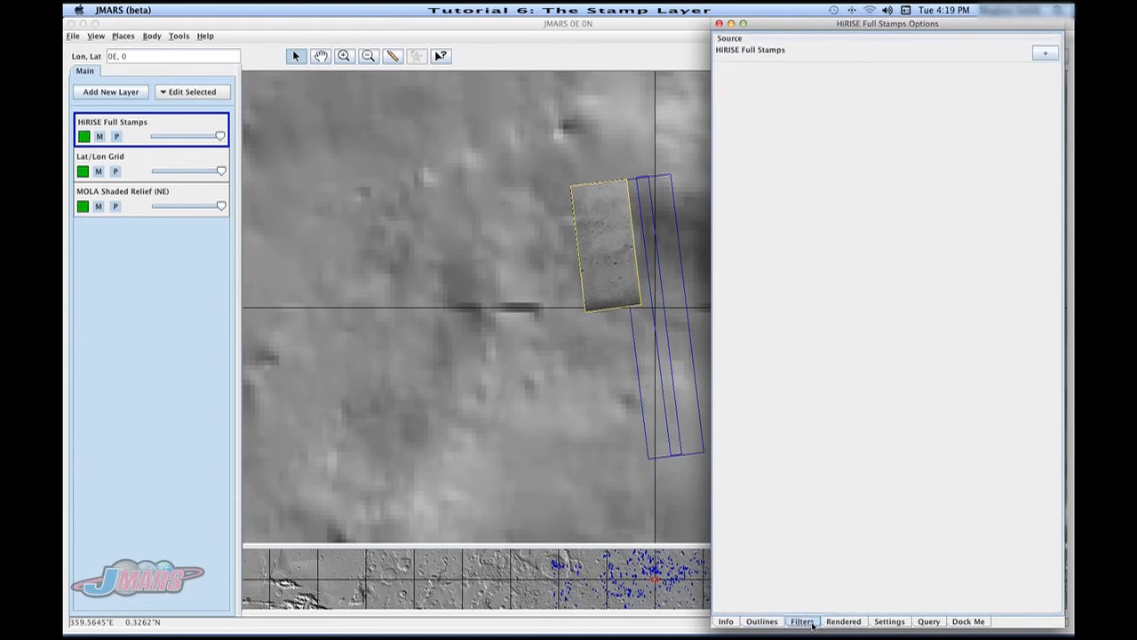
pyautogui.click(1045, 54)
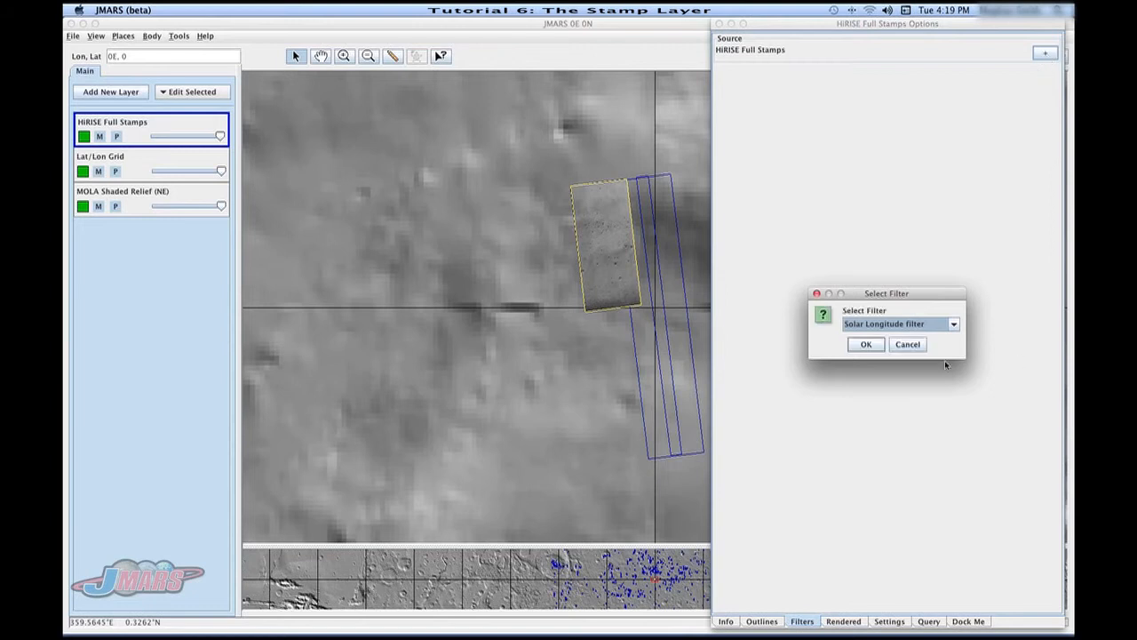
pyautogui.click(941, 325)
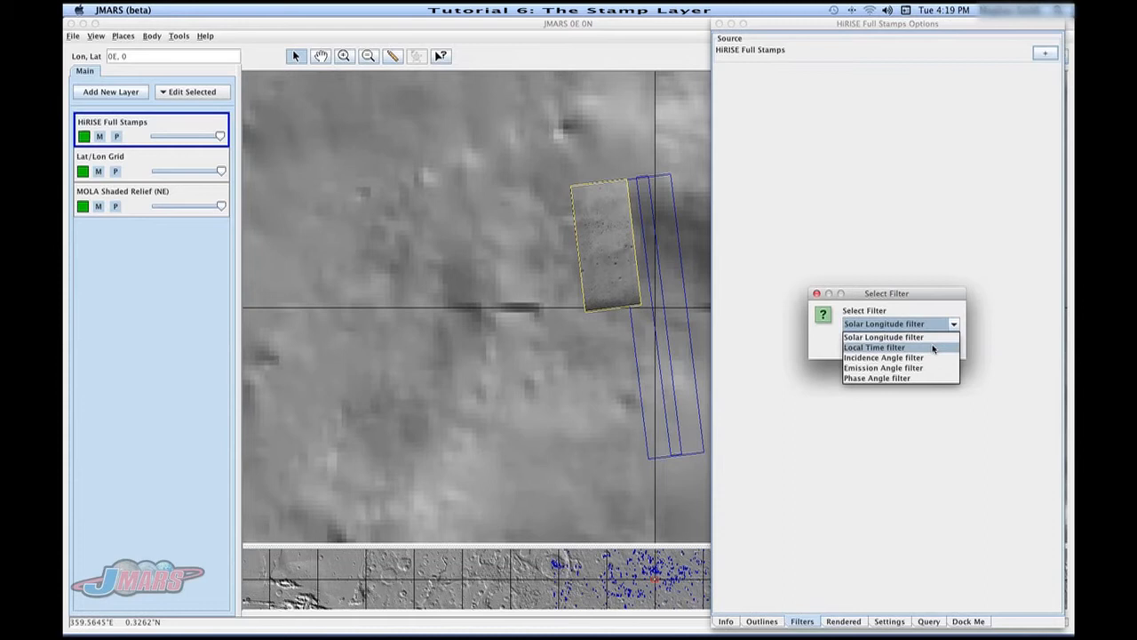
pyautogui.click(933, 348)
pyautogui.click(873, 348)
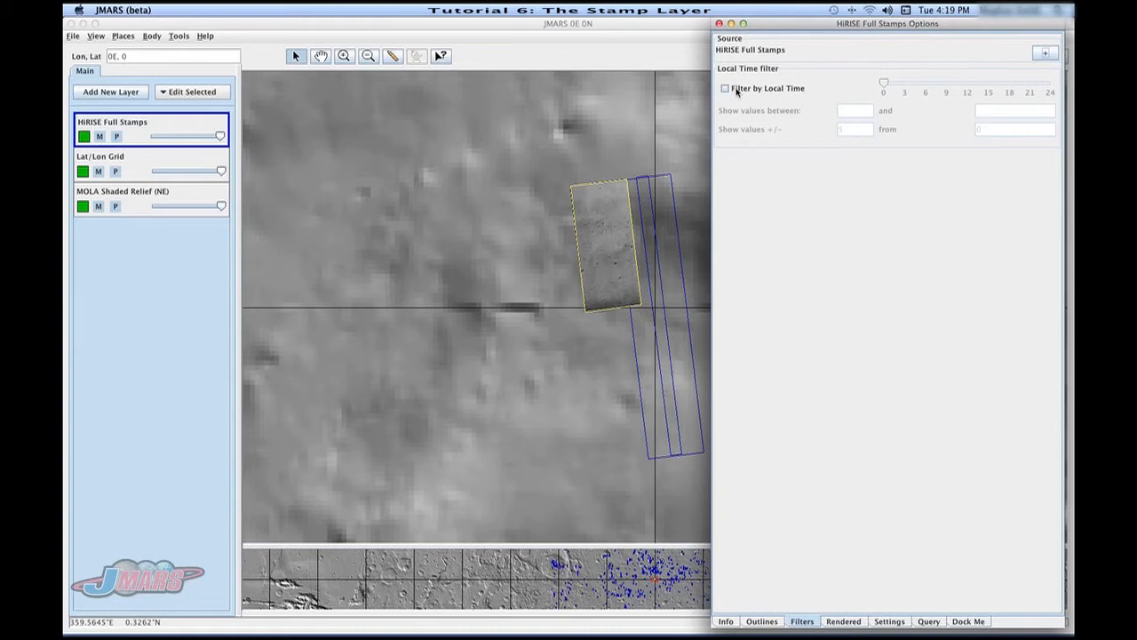
pyautogui.click(736, 91)
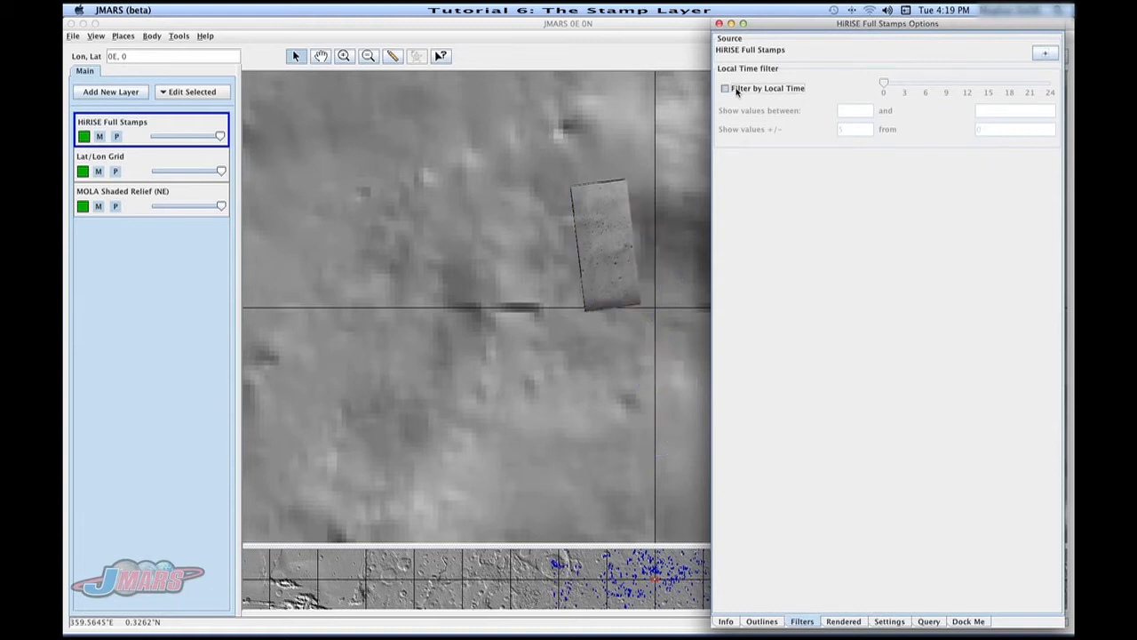
pyautogui.click(737, 91)
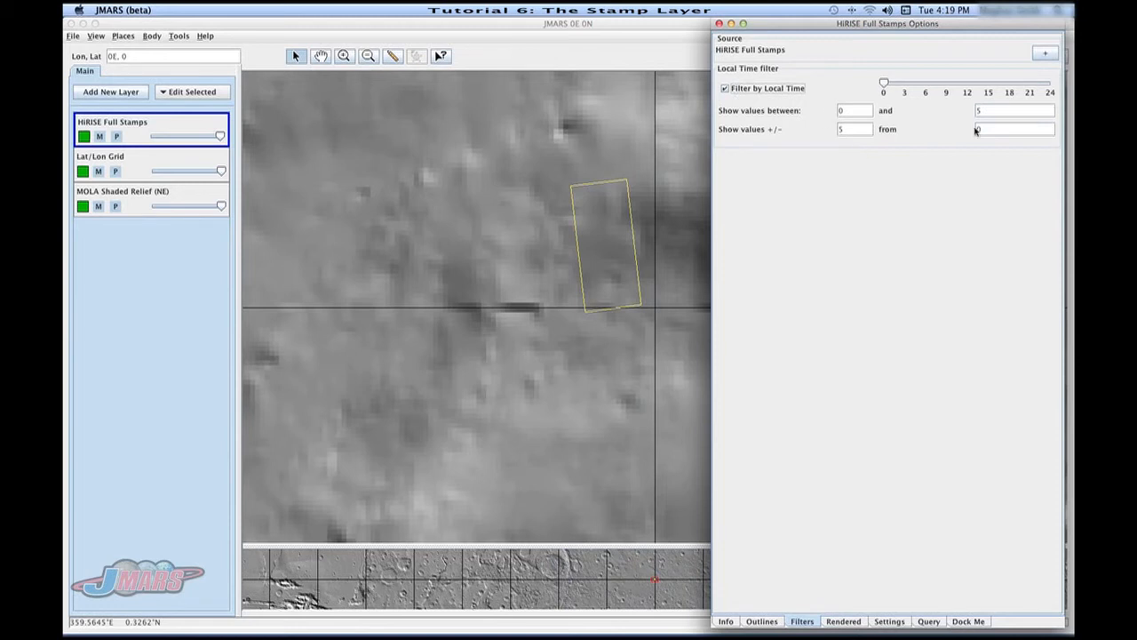
pyautogui.moveTo(884, 82)
pyautogui.mouseDown()
pyautogui.moveTo(969, 88)
pyautogui.moveTo(882, 88)
pyautogui.mouseUp()
# Step: Add a Phase Angle filter and try it, and switch off both the phase angle and local time filters
pyautogui.click(1044, 56)
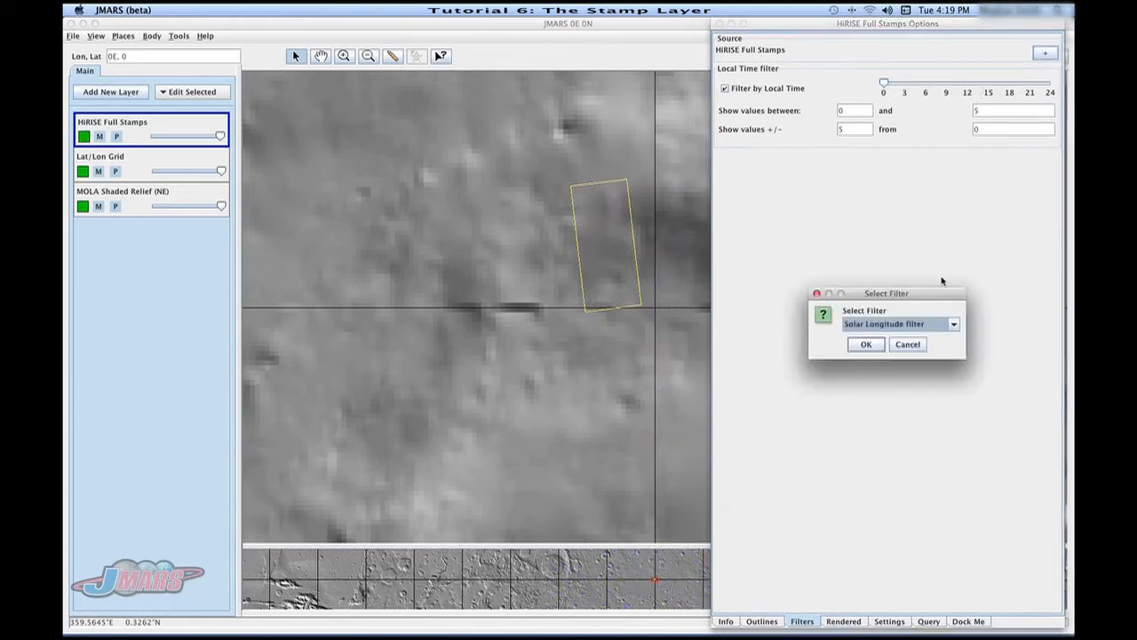
pyautogui.click(942, 325)
pyautogui.click(880, 377)
pyautogui.click(872, 348)
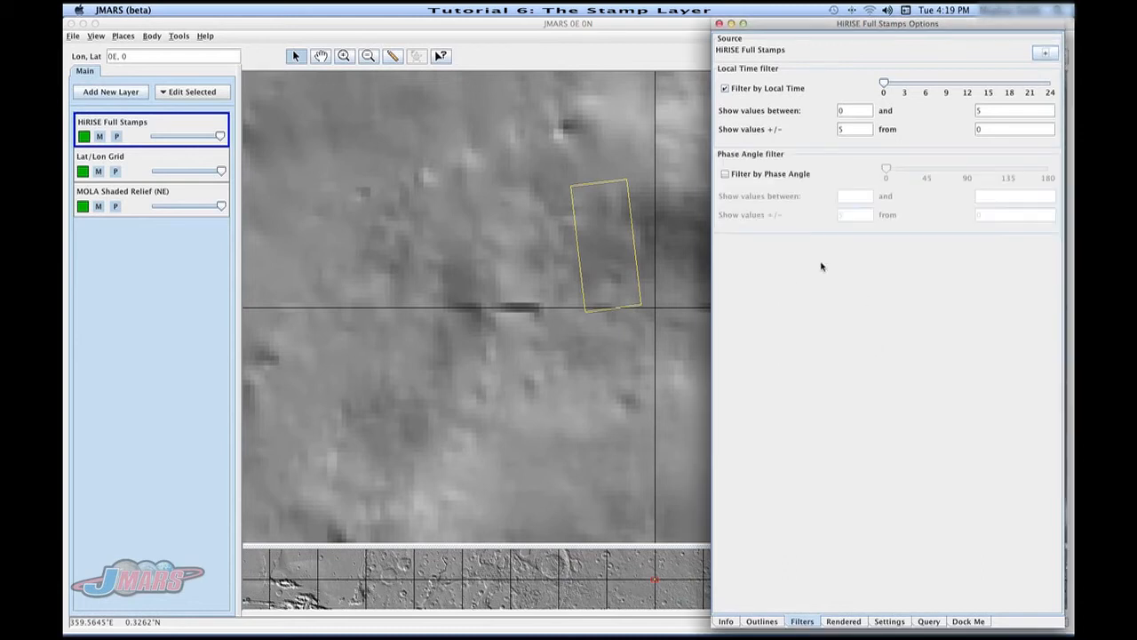
pyautogui.click(737, 176)
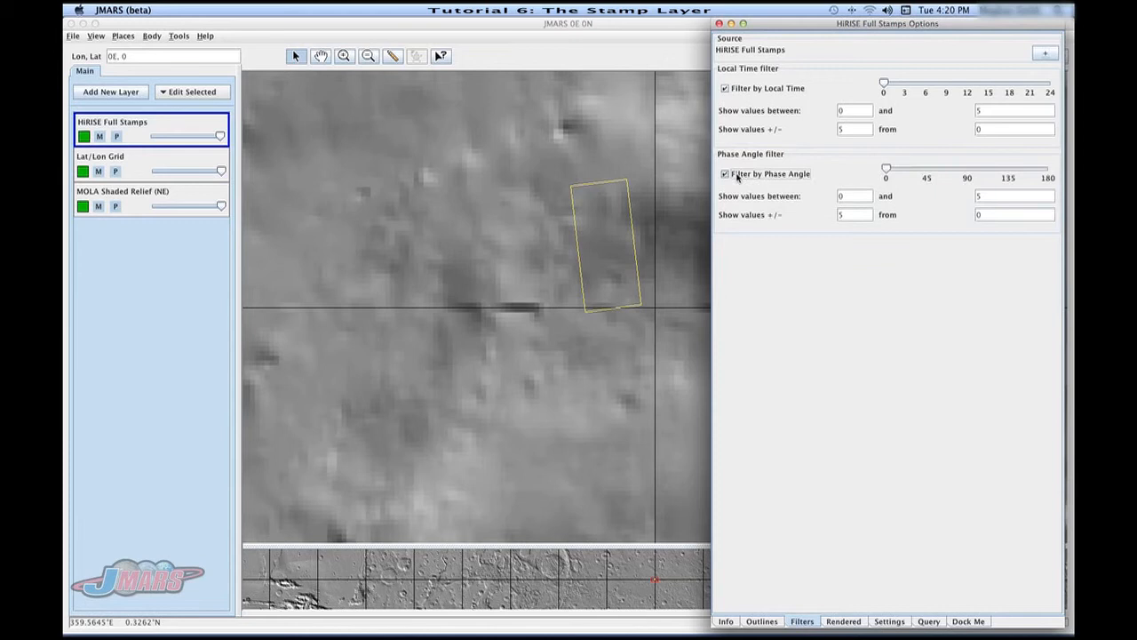
pyautogui.moveTo(885, 169)
pyautogui.mouseDown()
pyautogui.moveTo(948, 175)
pyautogui.moveTo(901, 174)
pyautogui.mouseUp()
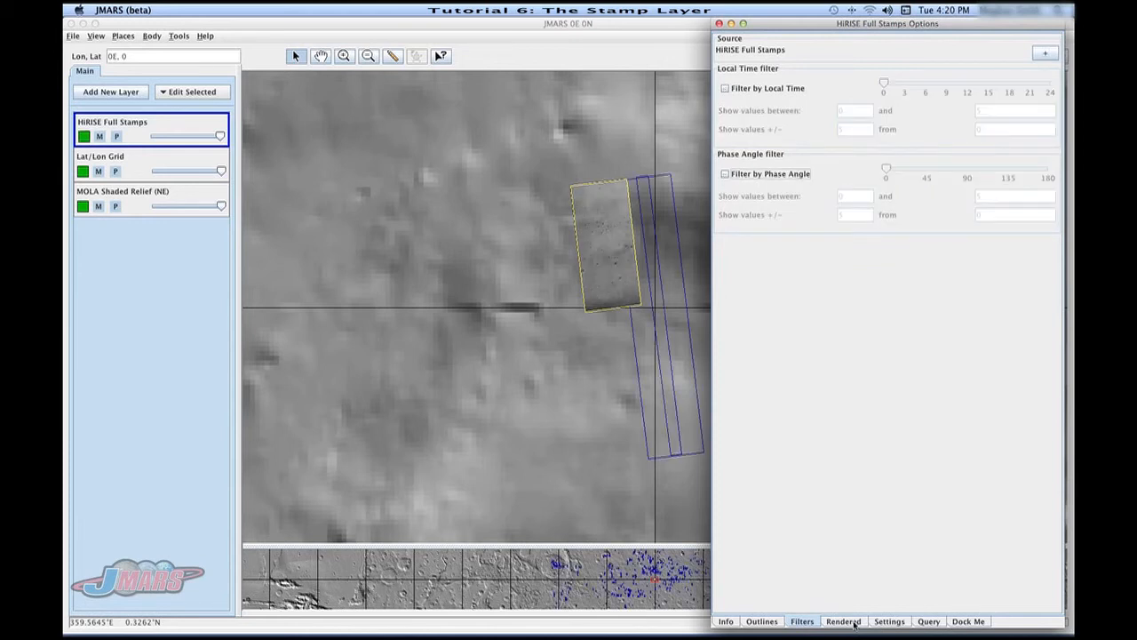
# Step: View the HiRISE layer's list of rendered stamps and close the layer options
pyautogui.click(855, 623)
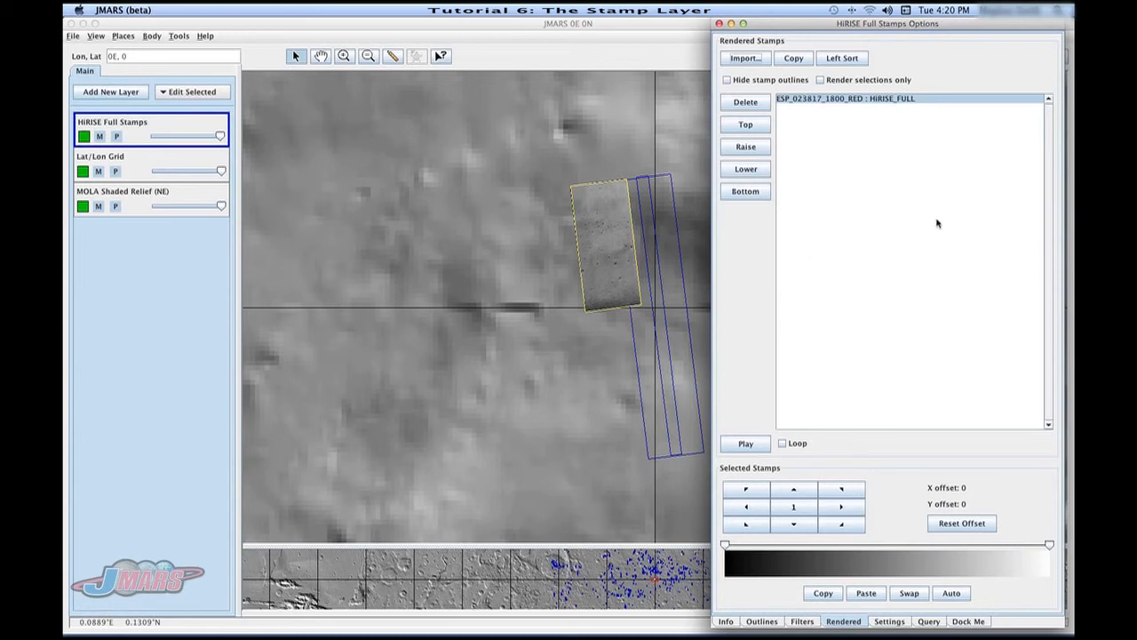
pyautogui.click(718, 25)
pyautogui.click(719, 25)
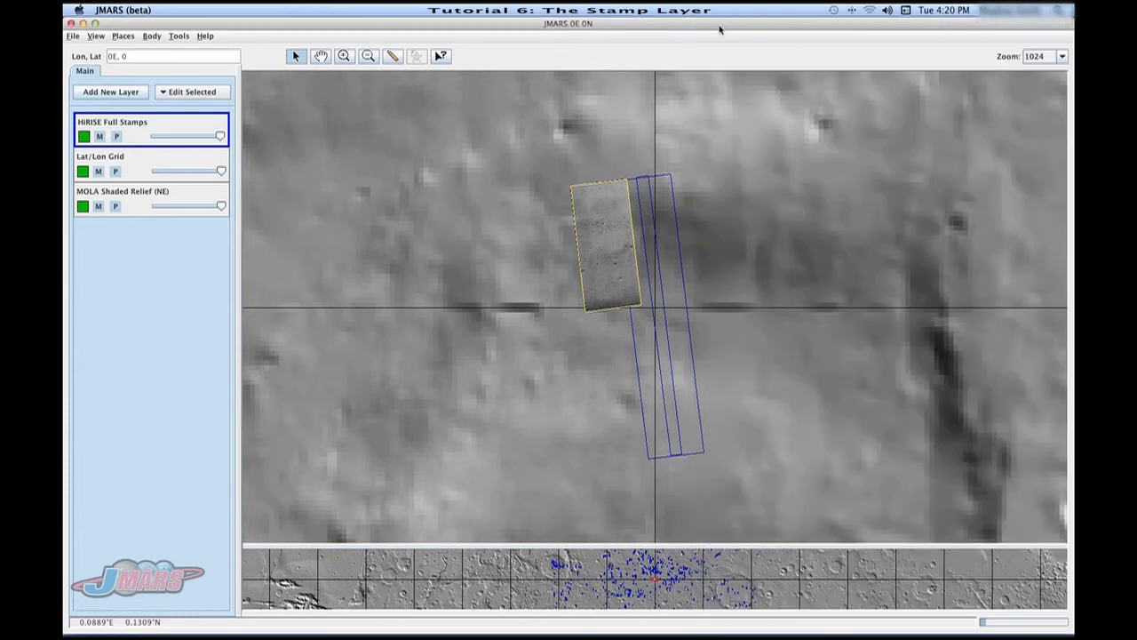
# Step: Select all stamp outlines around the map centre and render them as HiRISE_FULL
pyautogui.moveTo(540, 167); pyautogui.dragTo(748, 479)
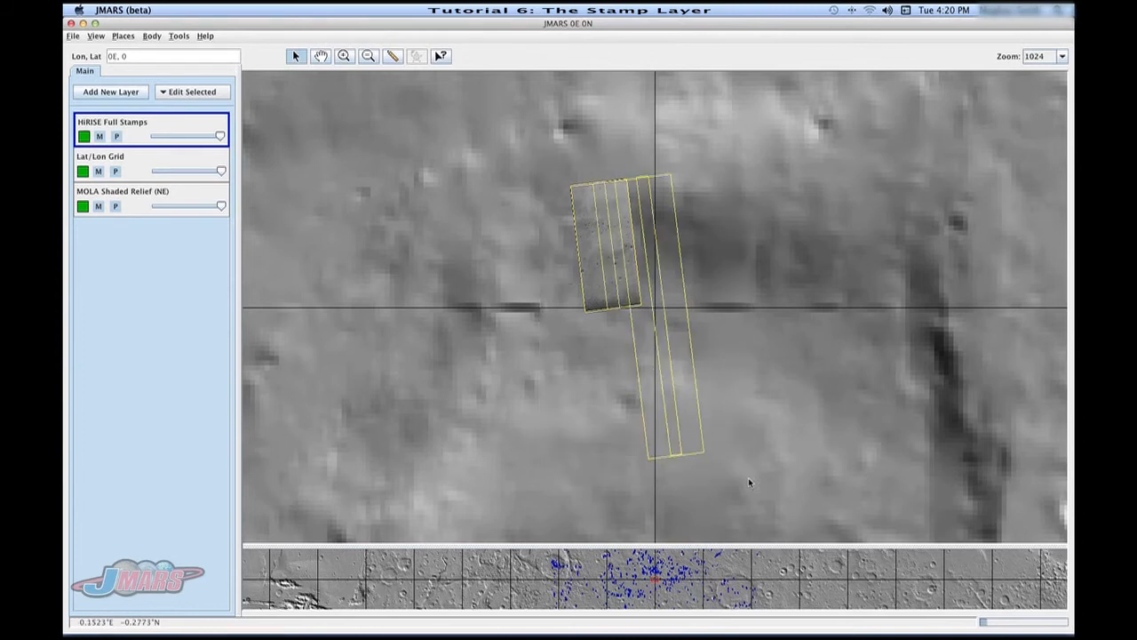
pyautogui.rightClick(677, 364)
pyautogui.moveTo(729, 394)
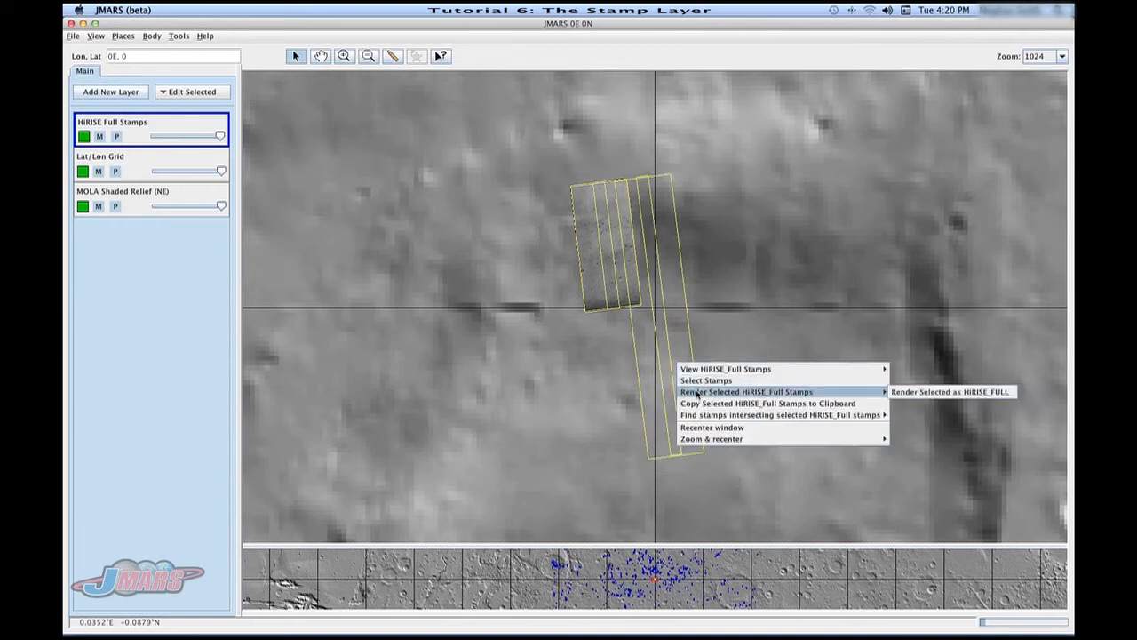
pyautogui.click(900, 397)
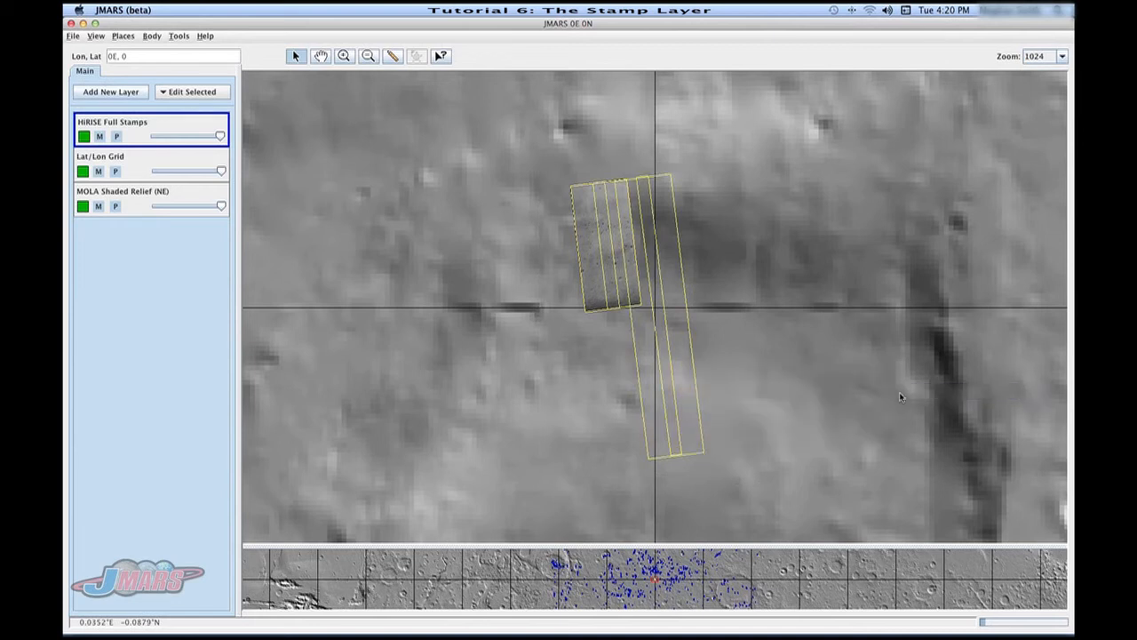
# Step: Reorder the layer's rendered stamps so PSP_007361_1800_COLOR comes first and ESP_023817_1800_COLOR comes last
pyautogui.doubleClick(163, 127)
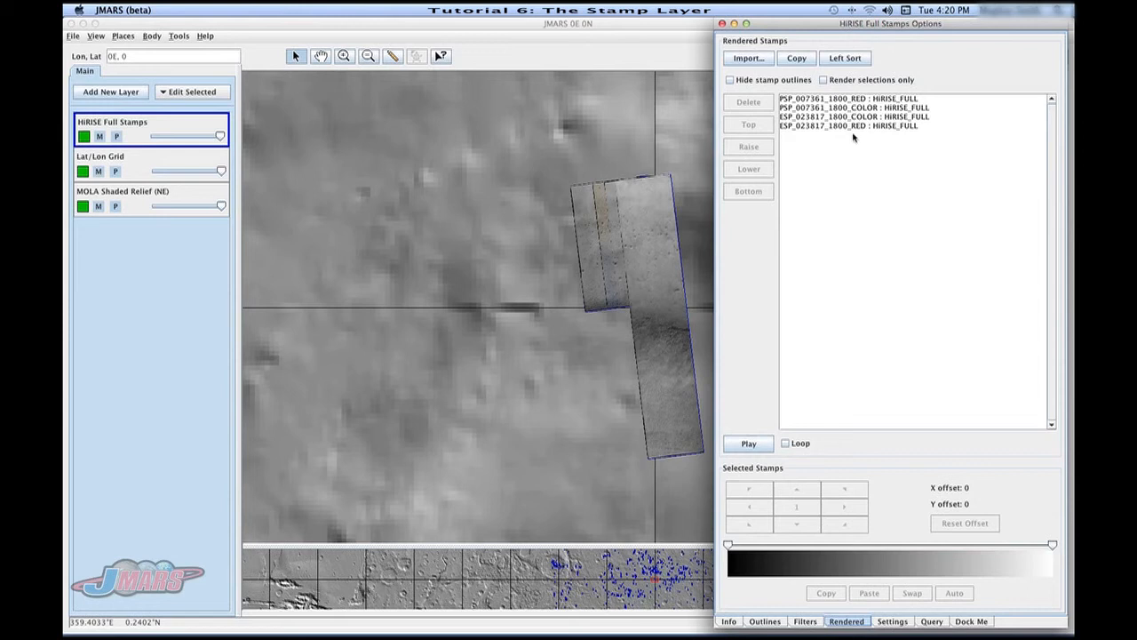
pyautogui.click(844, 117)
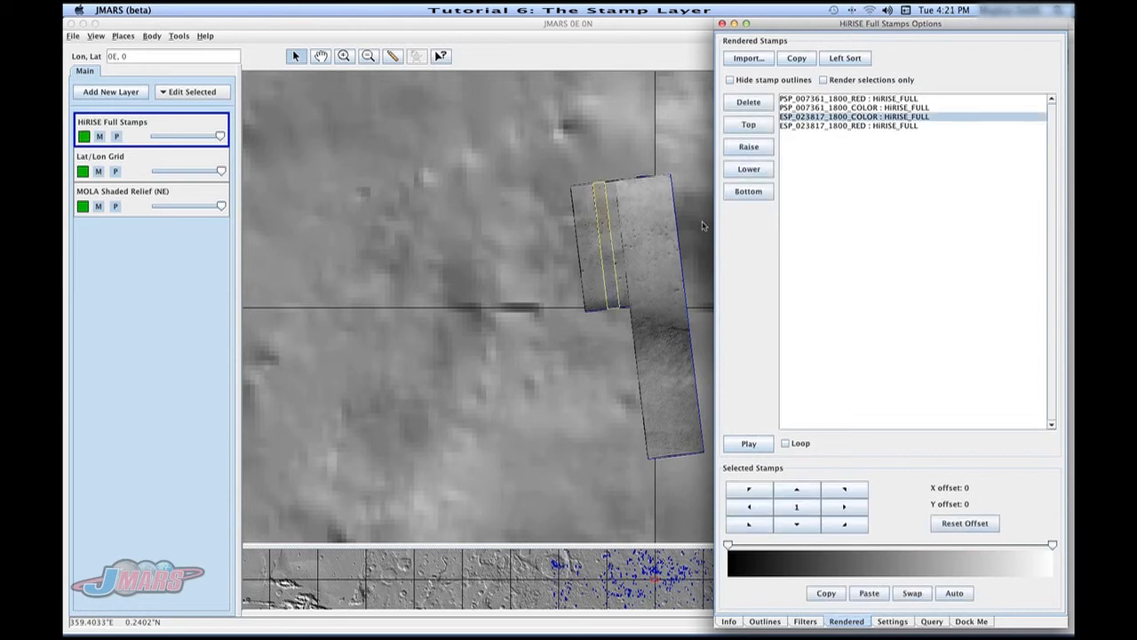
pyautogui.click(803, 108)
pyautogui.moveTo(805, 117); pyautogui.dragTo(804, 101)
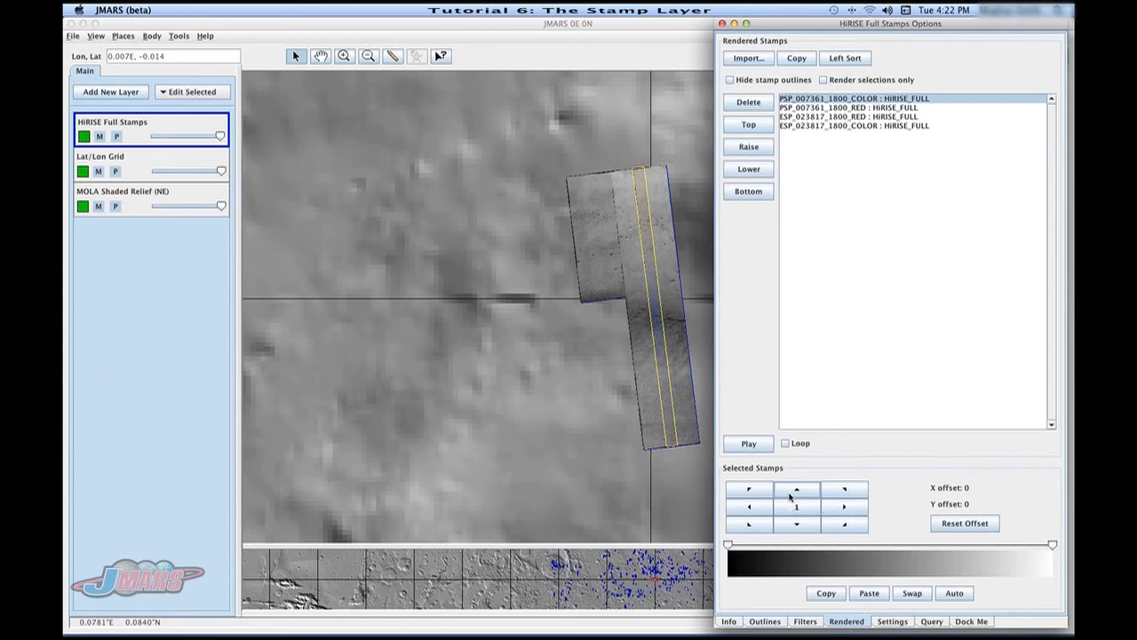
# Step: Nudge the PSP_007361_1800_COLOR stamp upward several times and reset its offset
pyautogui.click(793, 496)
pyautogui.click(794, 495)
pyautogui.click(794, 494)
pyautogui.click(793, 494)
pyautogui.click(794, 495)
pyautogui.click(940, 526)
# Step: Brighten the PSP_007361_1800_COLOR stamp by moving its color ramp's white tab inward to about three quarters of the ramp
pyautogui.rightClick(1053, 547)
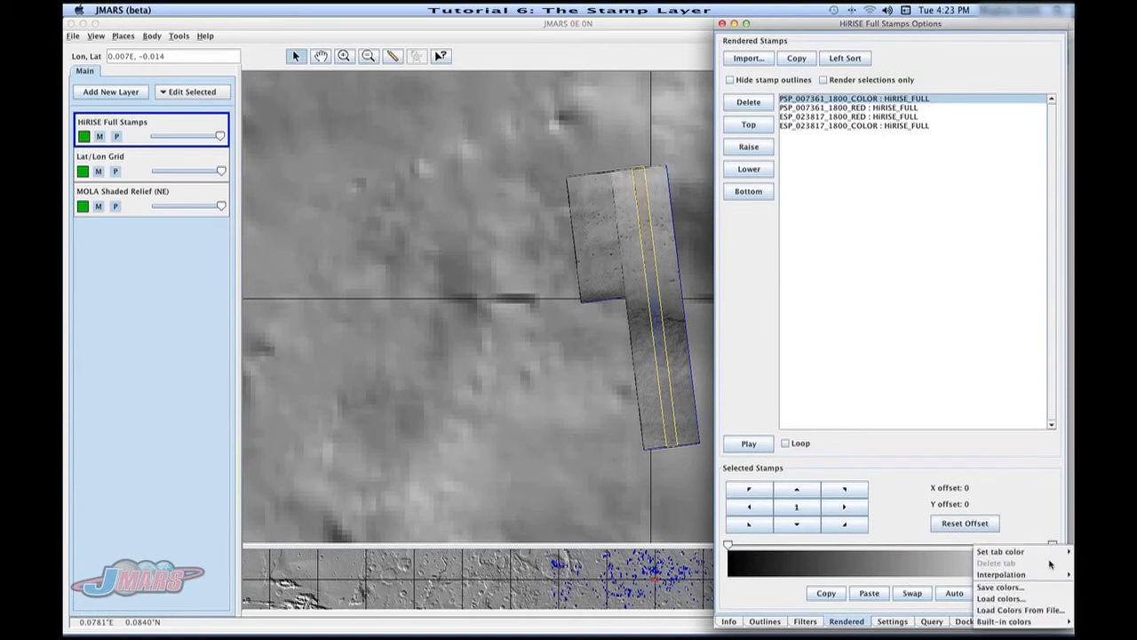
pyautogui.moveTo(1047, 576)
pyautogui.moveTo(1036, 557)
pyautogui.click(1040, 530)
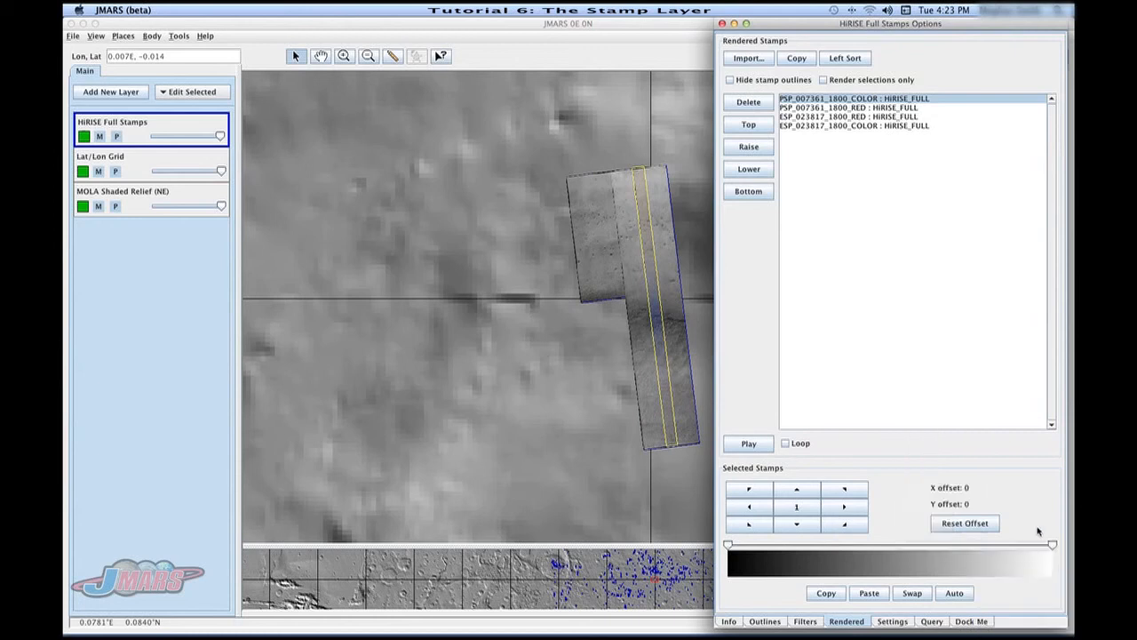
pyautogui.moveTo(1052, 545); pyautogui.dragTo(975, 551)
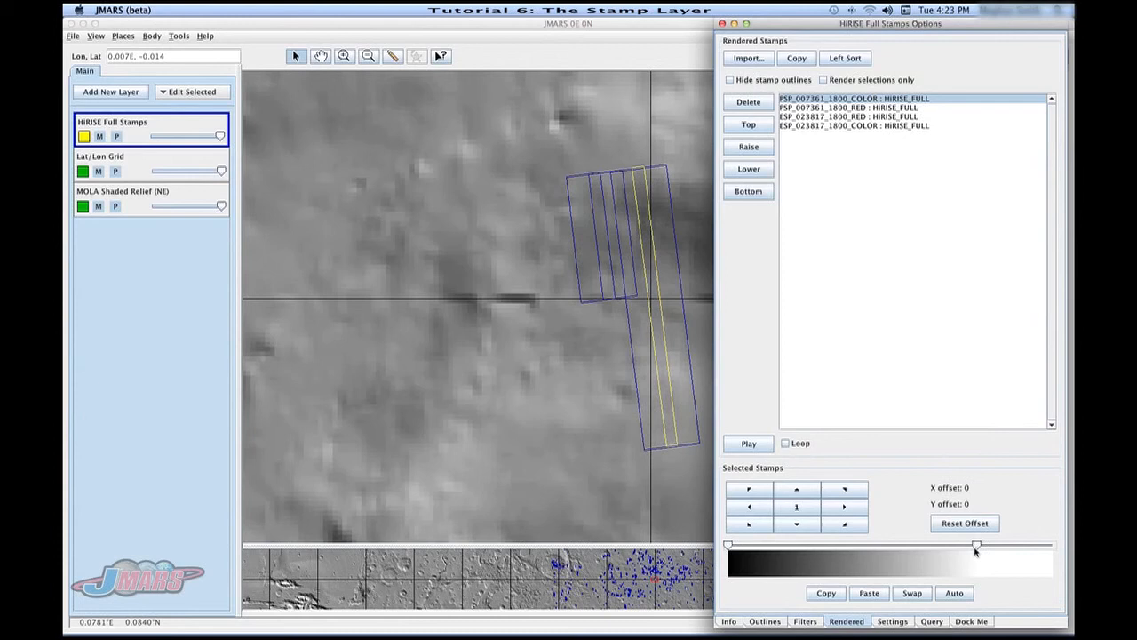
# Step: Change the stamps' outline color to yellow and set it back to blue
pyautogui.click(892, 621)
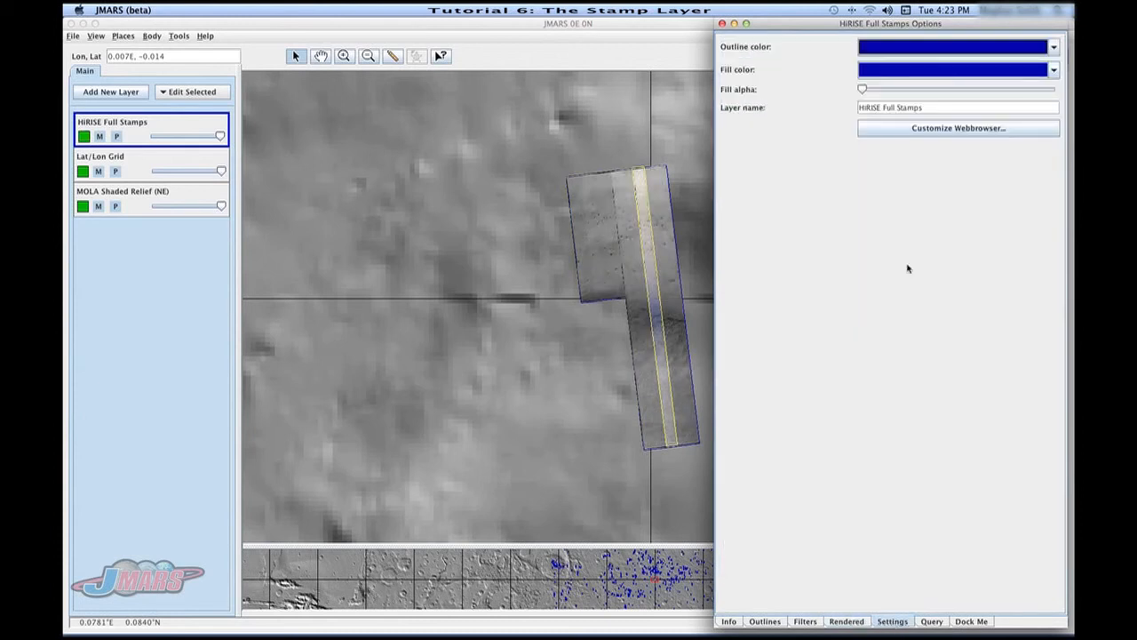
pyautogui.click(885, 53)
pyautogui.click(907, 121)
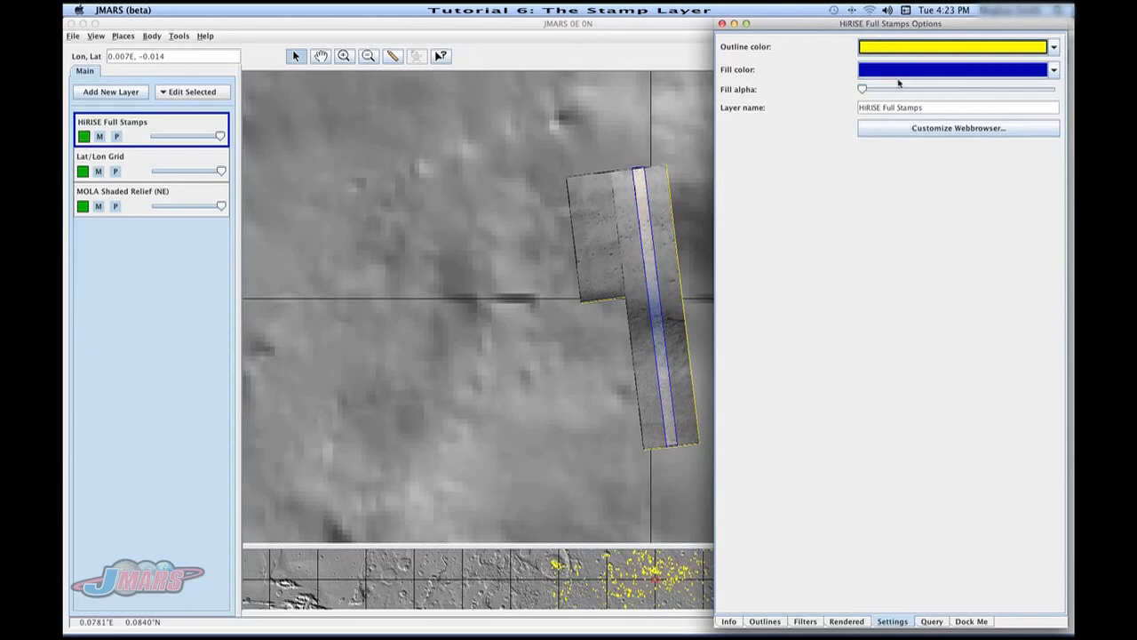
pyautogui.click(900, 74)
pyautogui.click(905, 108)
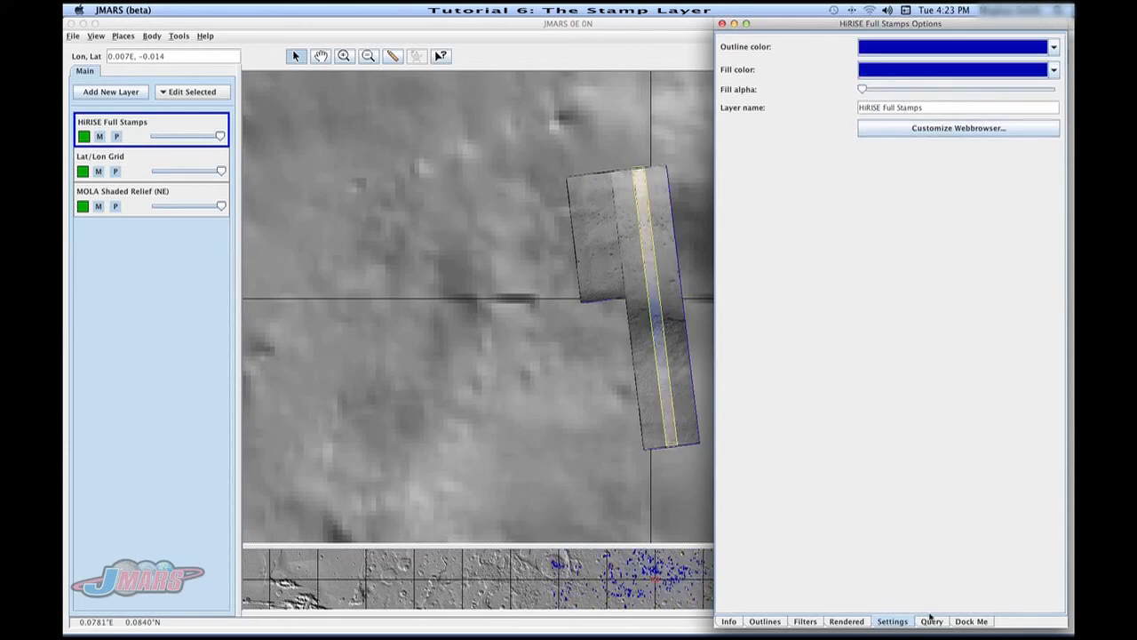
# Step: Show the HiRISE layer's search query parameters
pyautogui.click(930, 620)
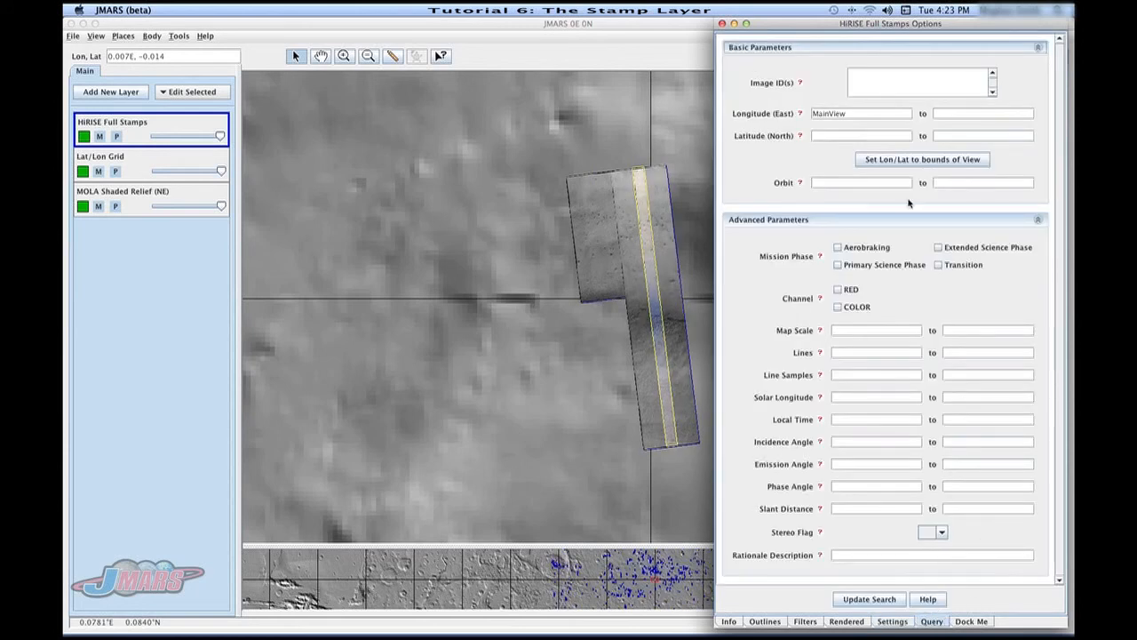